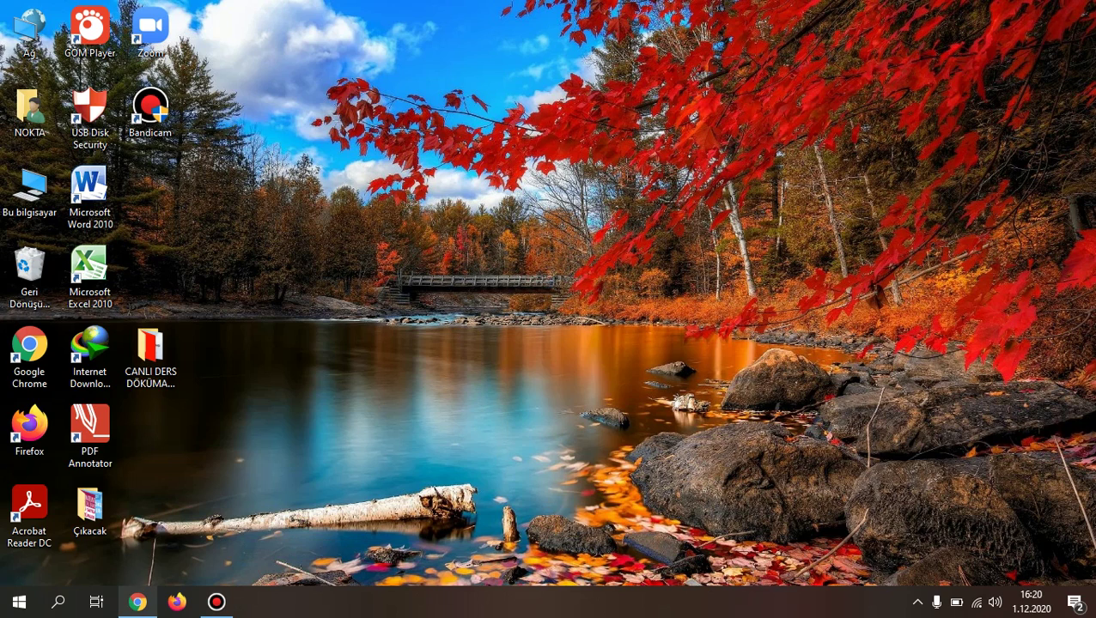
# Step: In a new Chrome tab, search 'zoom indir pc' and open Zoom's 'Download for Windows' page
pyautogui.click(138, 602)
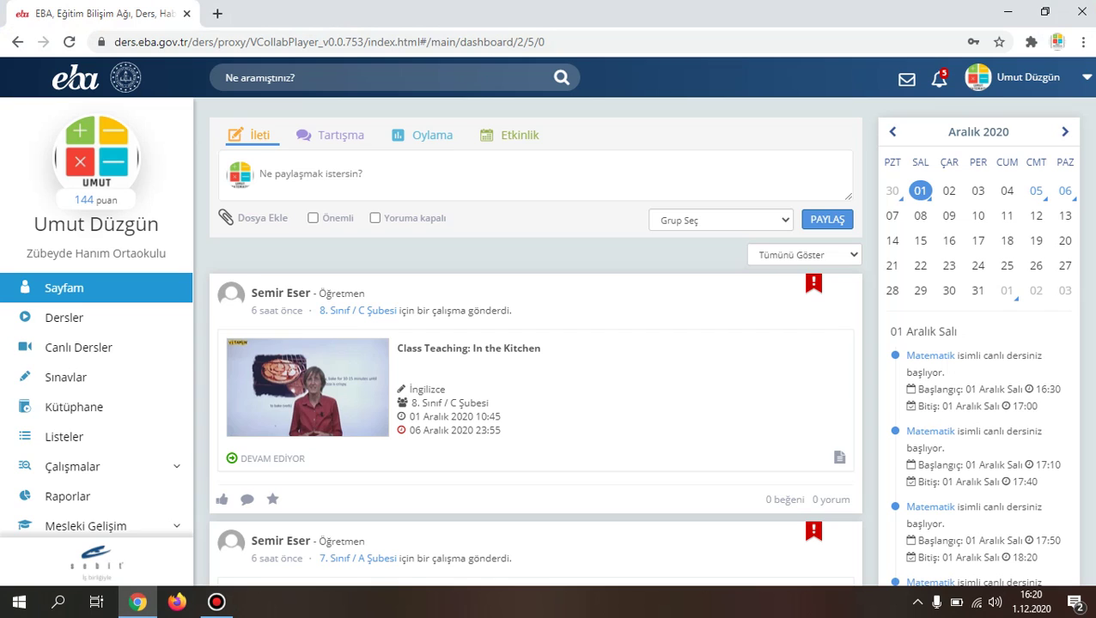
pyautogui.click(217, 14)
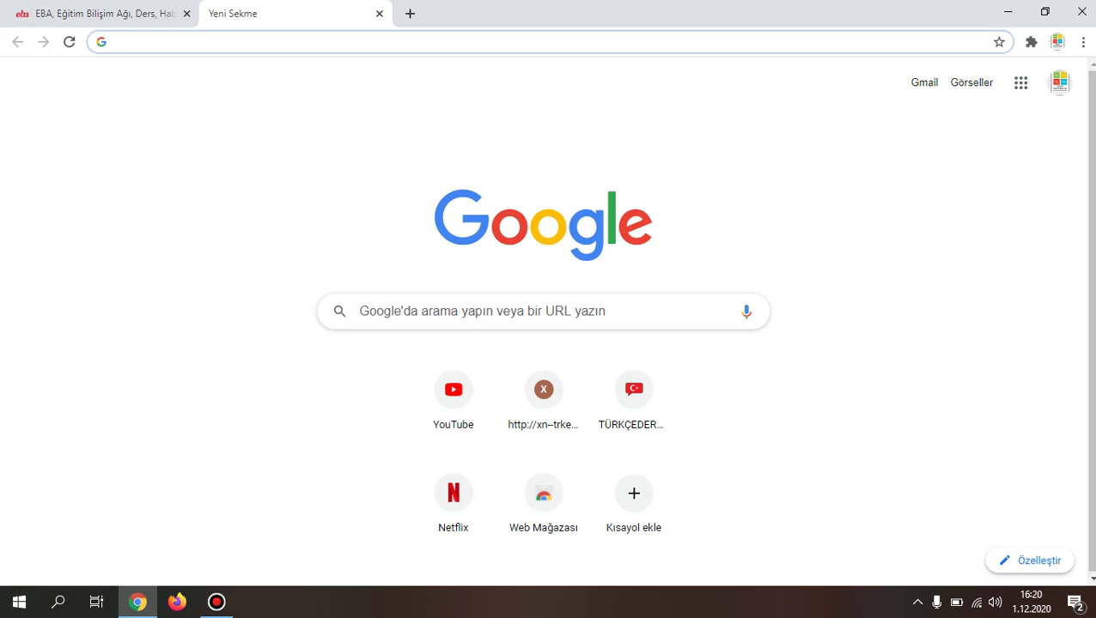
pyautogui.write('zoom')
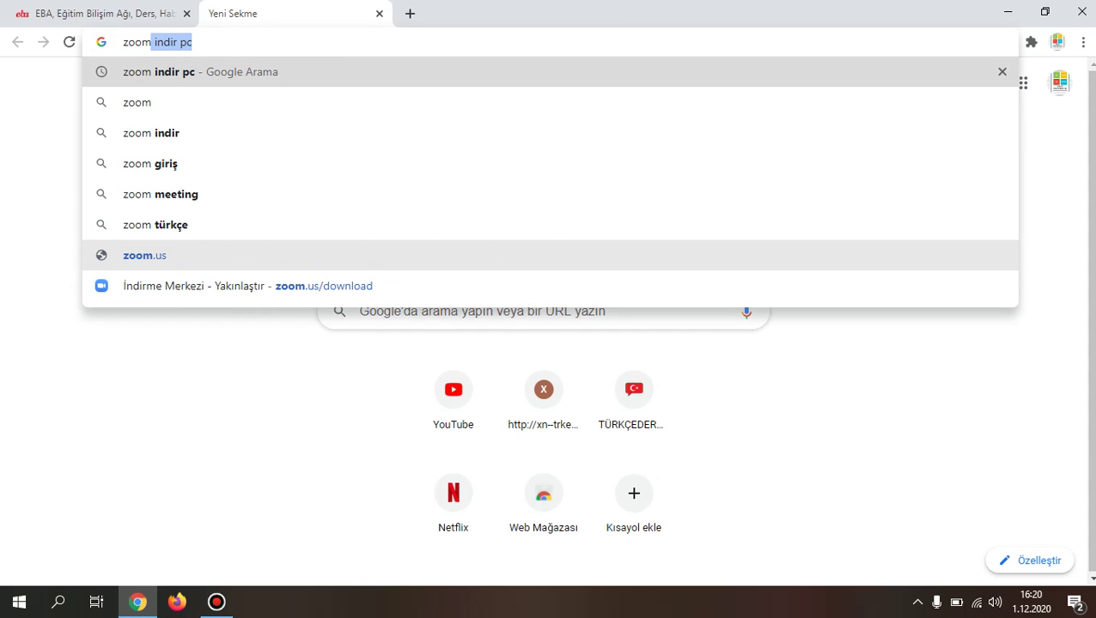
pyautogui.press('Return')
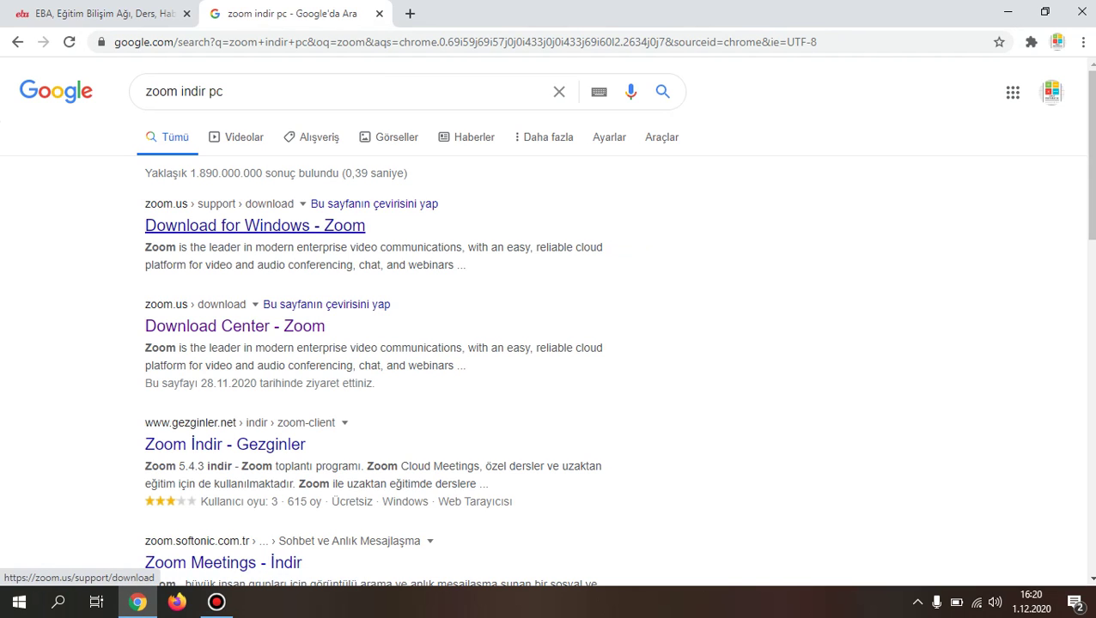
pyautogui.click(255, 225)
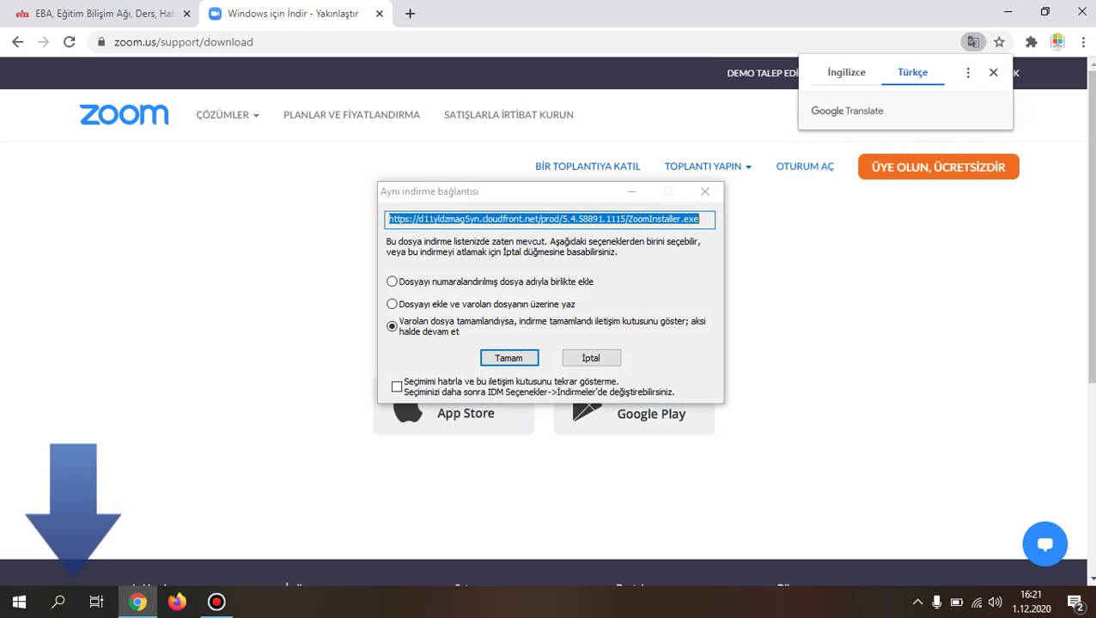
# Step: Dismiss the duplicate-download prompt and sign in to Zoom with the account's e-mail and password
pyautogui.click(704, 191)
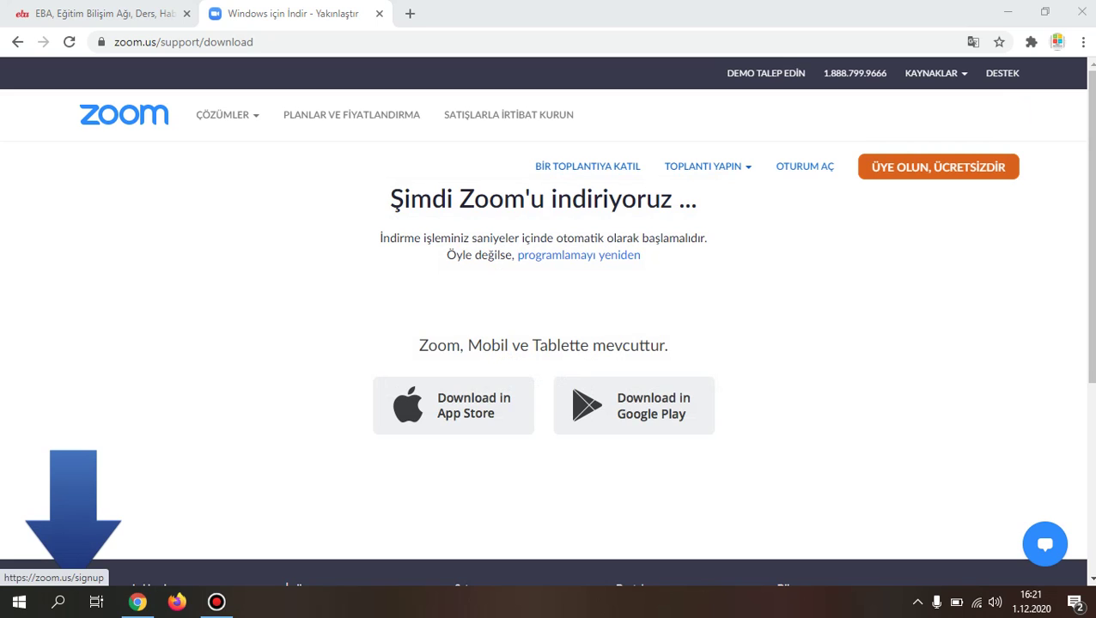
pyautogui.click(805, 166)
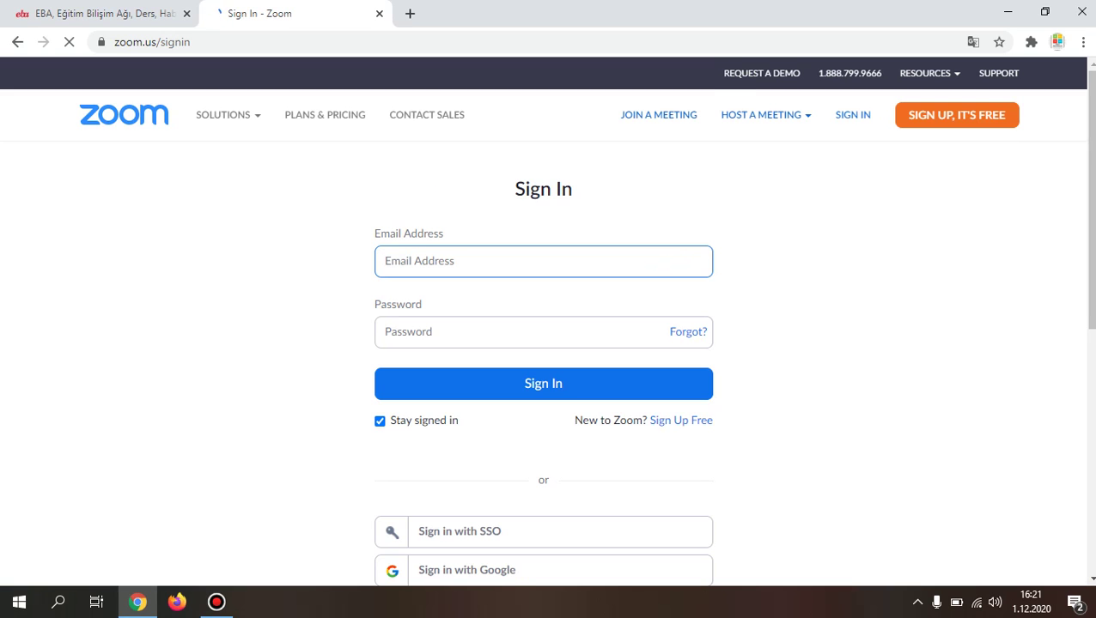
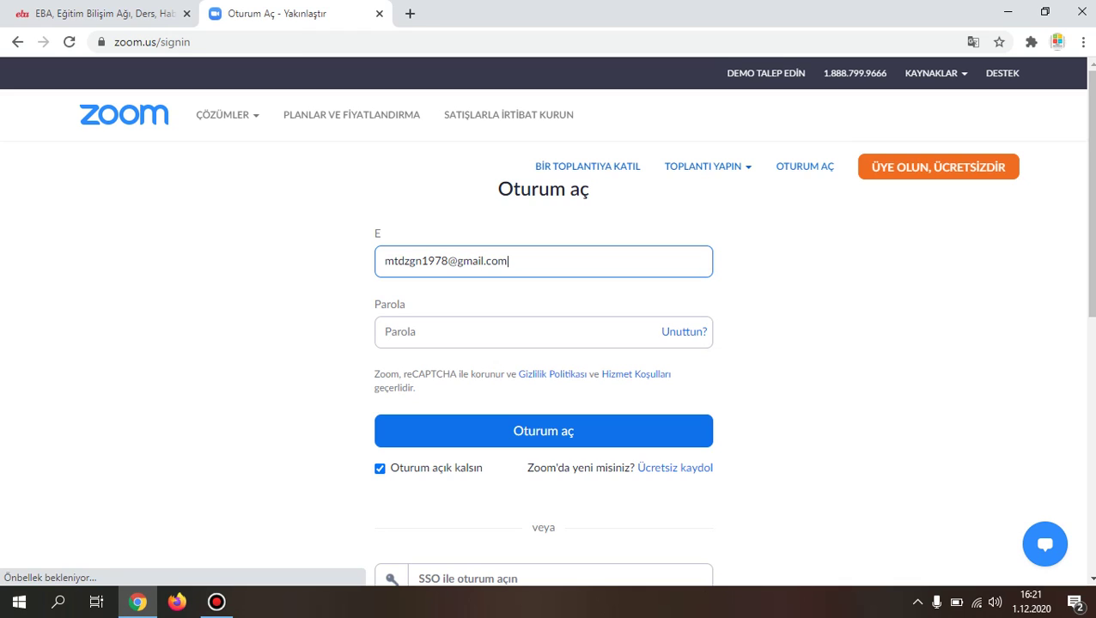
pyautogui.click(386, 332)
pyautogui.write('•••••')
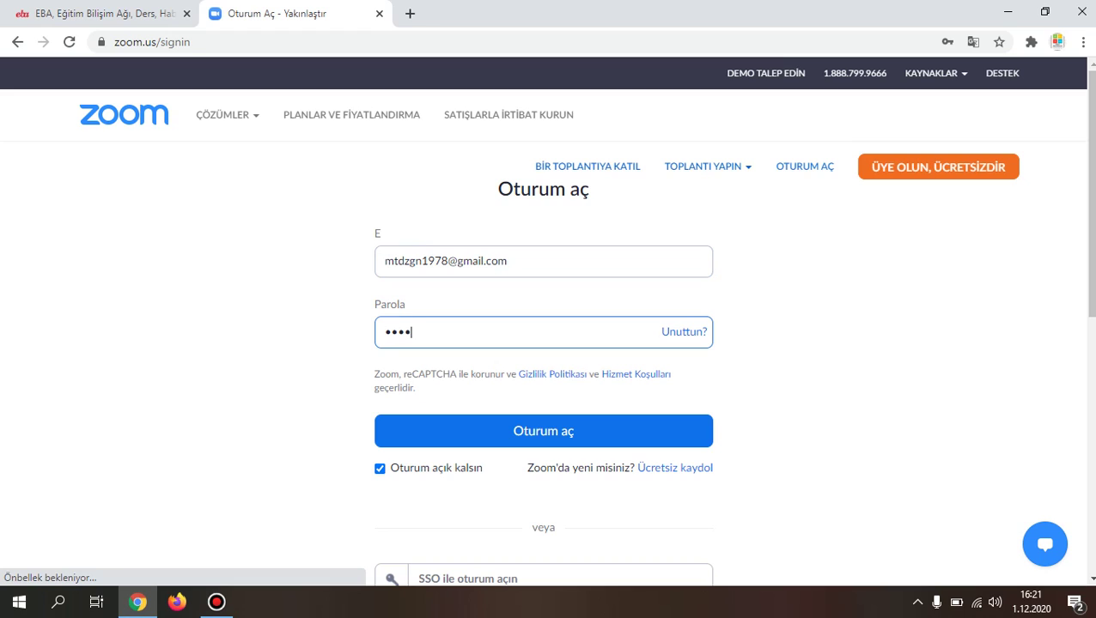
pyautogui.write('•••••••')
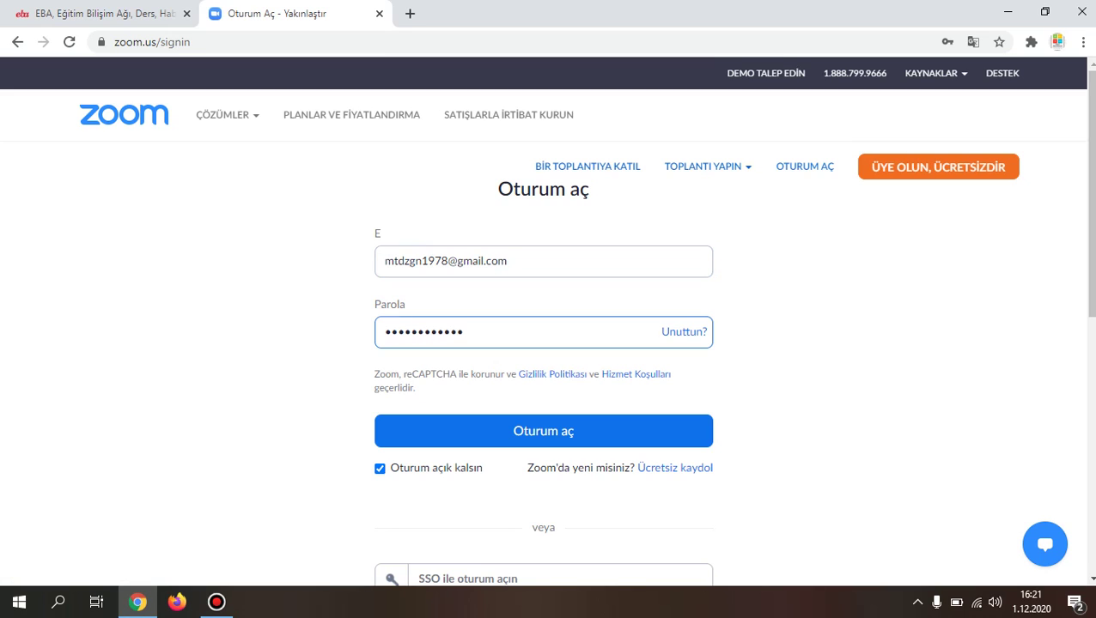
pyautogui.press('Return')
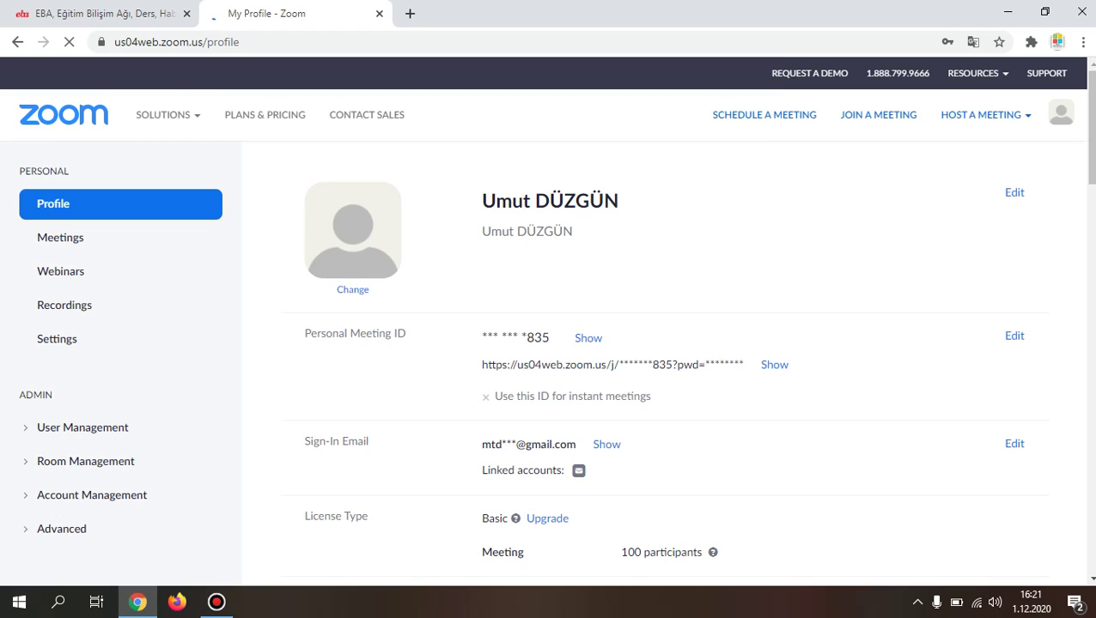
# Step: Show the Meetings list (8/B Matematik, 8/C Matematik Seçmeli, 7/A Matematik) and decline saving the password
pyautogui.scroll(-6, 666, 361)
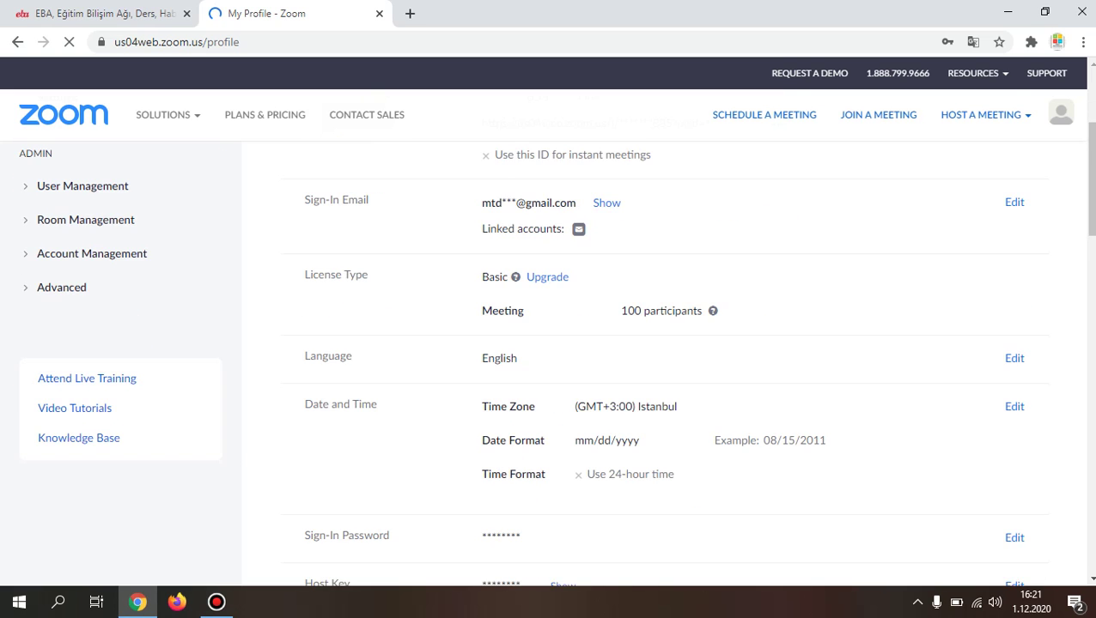
pyautogui.scroll(4, 666, 361)
pyautogui.scroll(2, 666, 361)
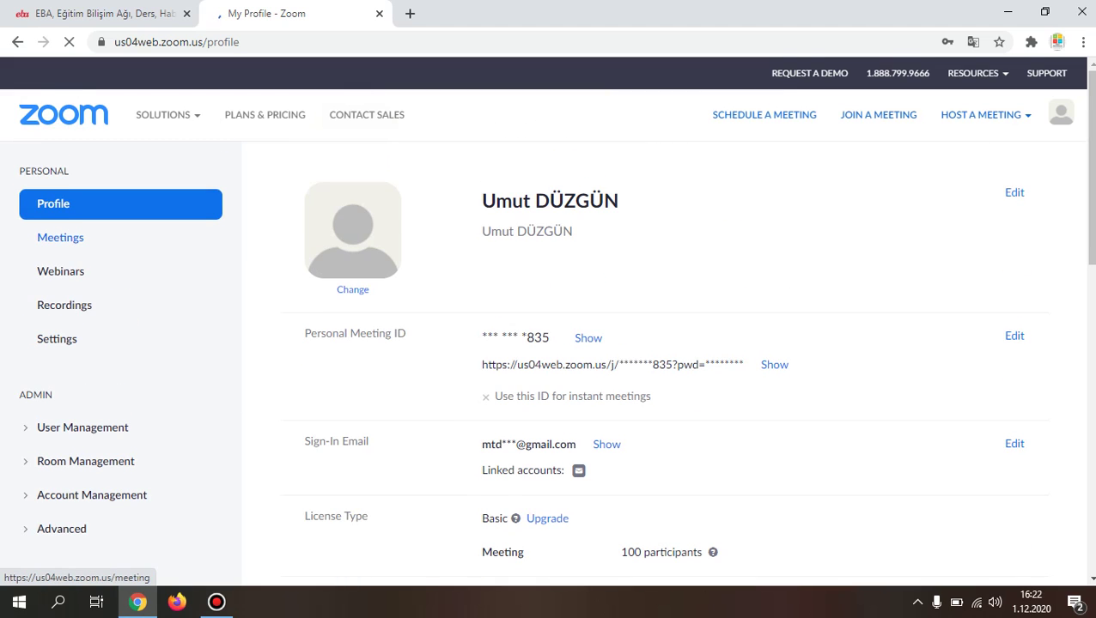
pyautogui.click(60, 237)
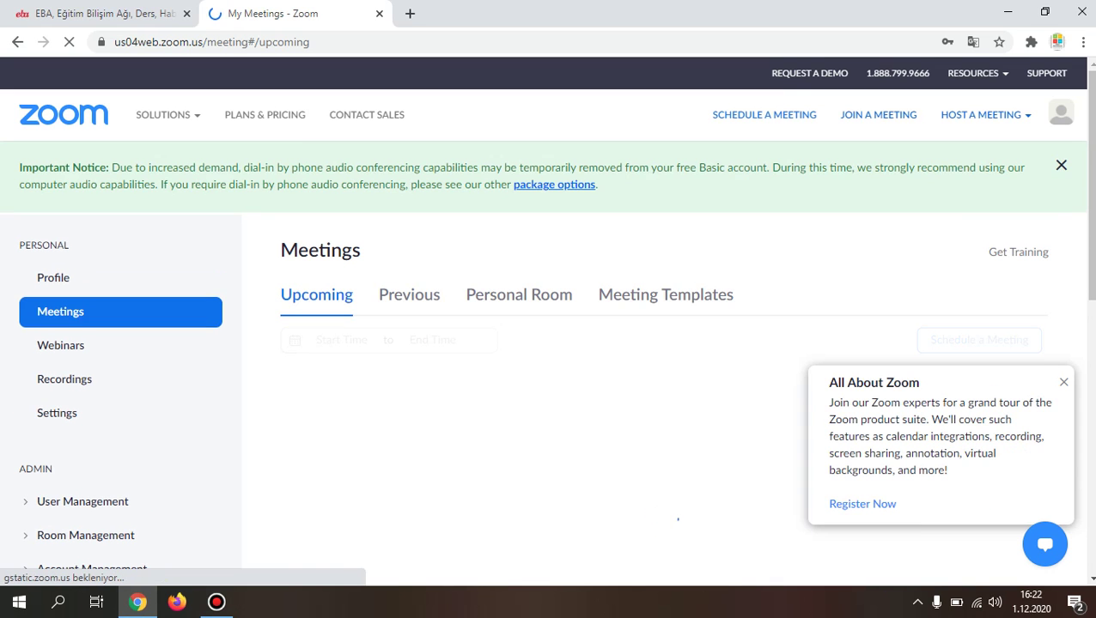
pyautogui.scroll(-2, 549, 361)
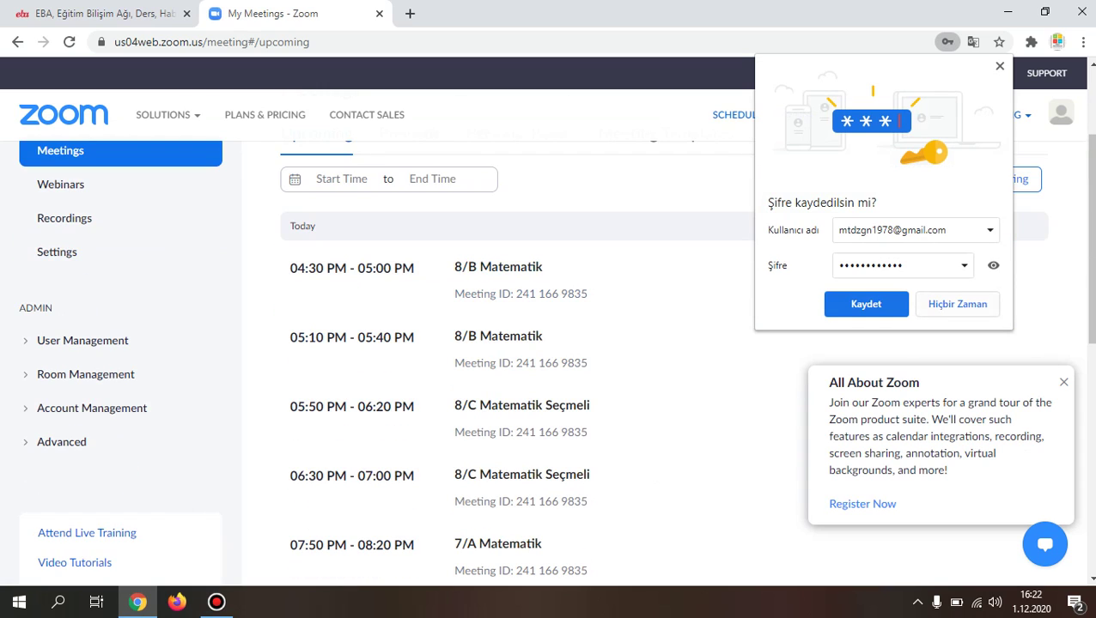
pyautogui.click(866, 304)
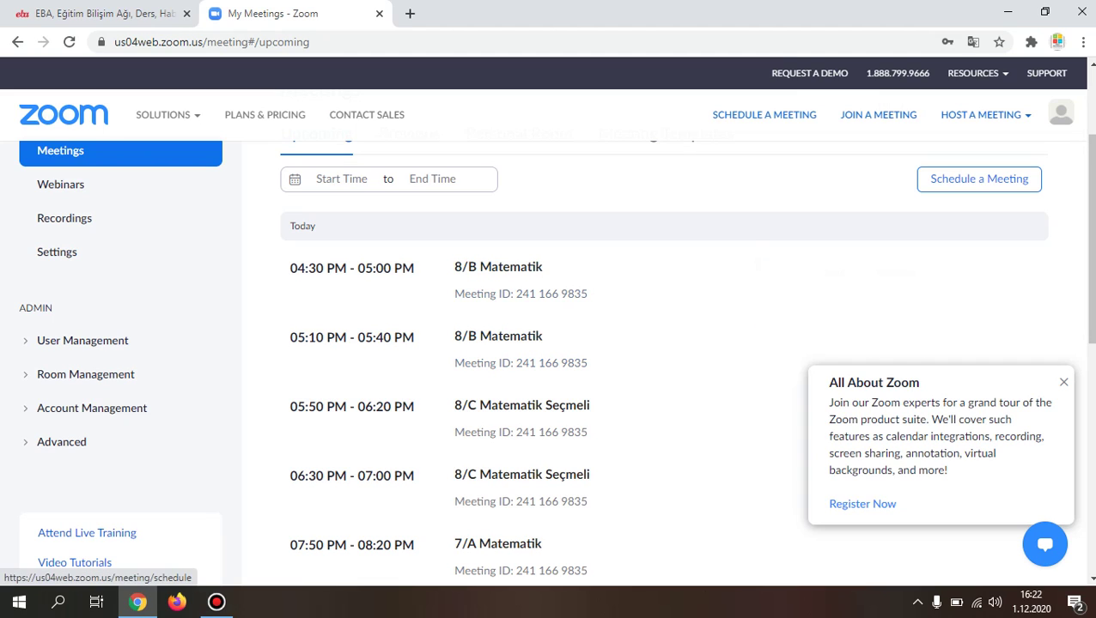
# Step: Schedule a new meeting titled 'Zübeyde Hanım Ortaokulu Matematik U.D'
pyautogui.click(978, 179)
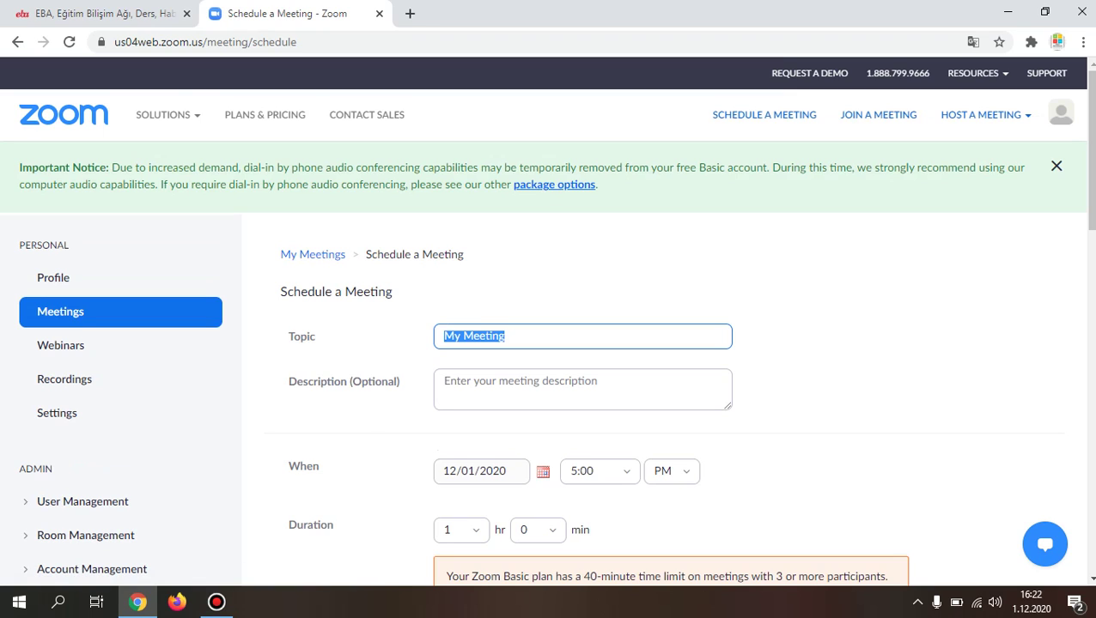
pyautogui.write('Zü')
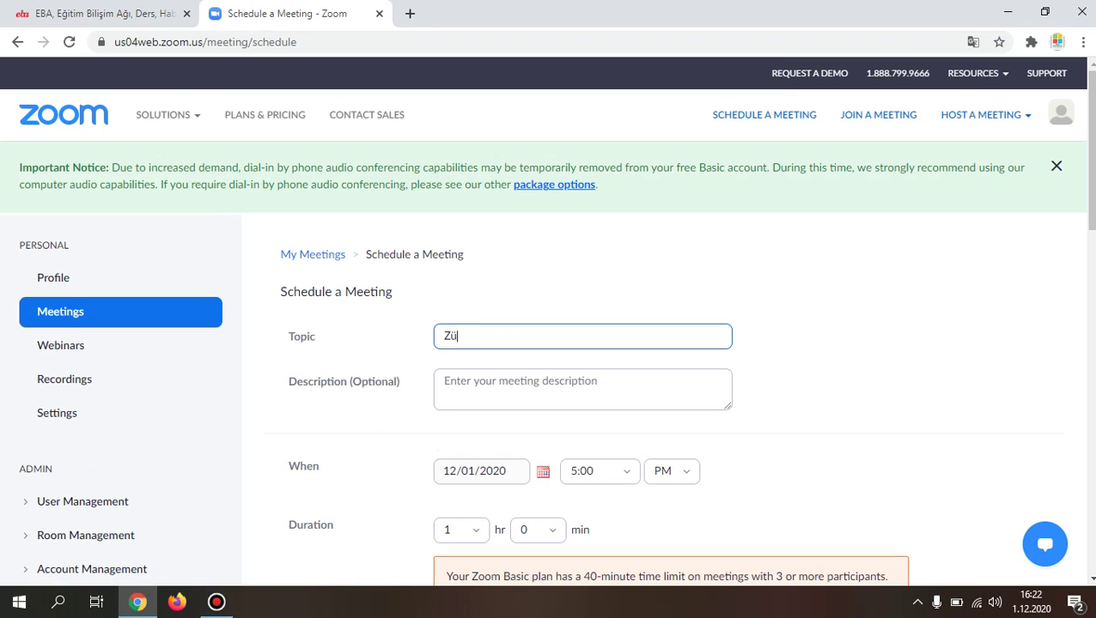
pyautogui.write('beyde Hanım Ortao')
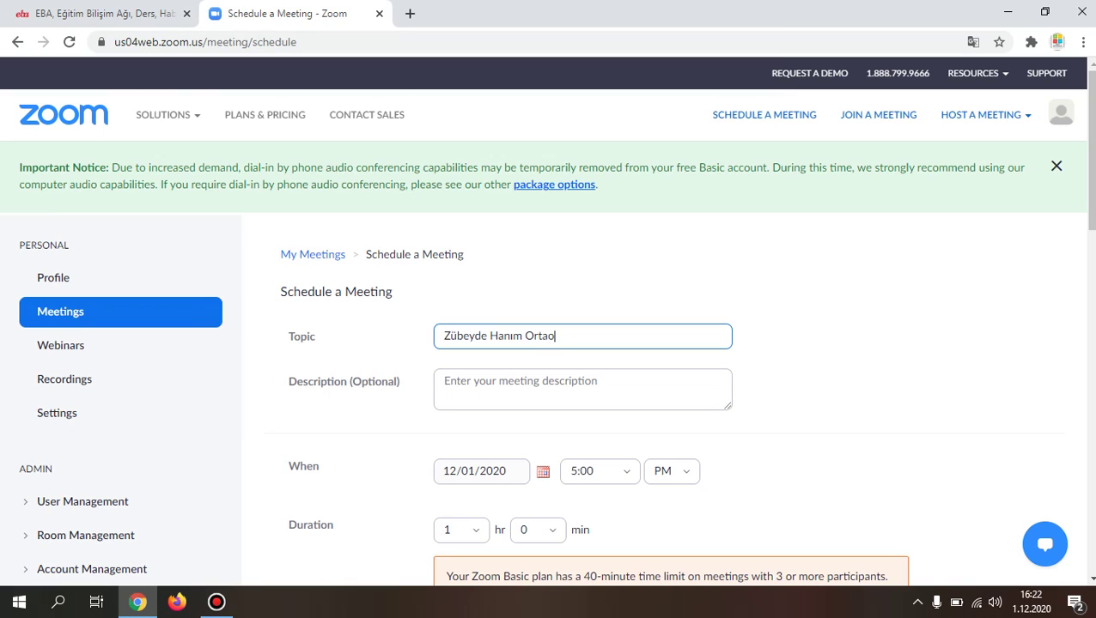
pyautogui.write('kulu Matematik')
pyautogui.write('U.D')
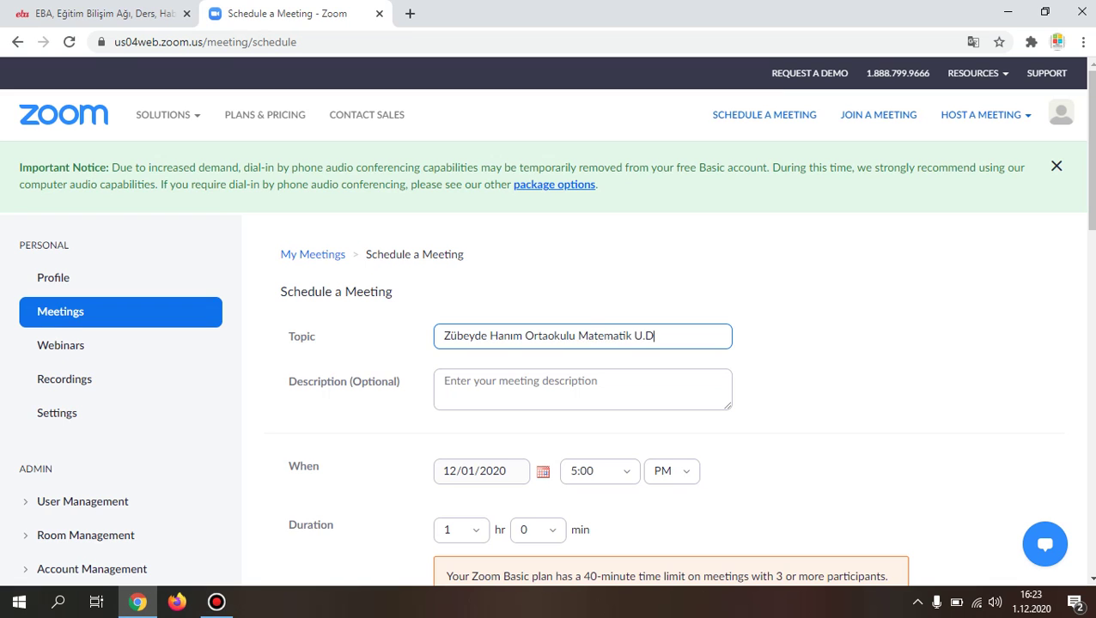
# Step: Make the meeting recur Daily, ending Dec 7, 2020 after 7 occurrences
pyautogui.scroll(-2, 550, 344)
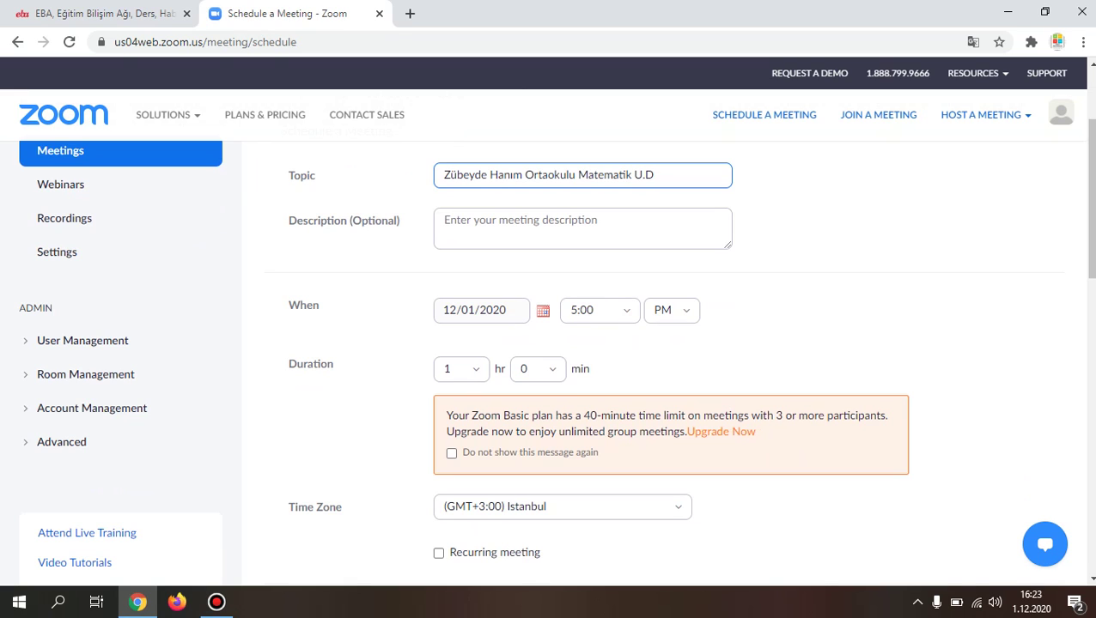
pyautogui.scroll(-1, 549, 352)
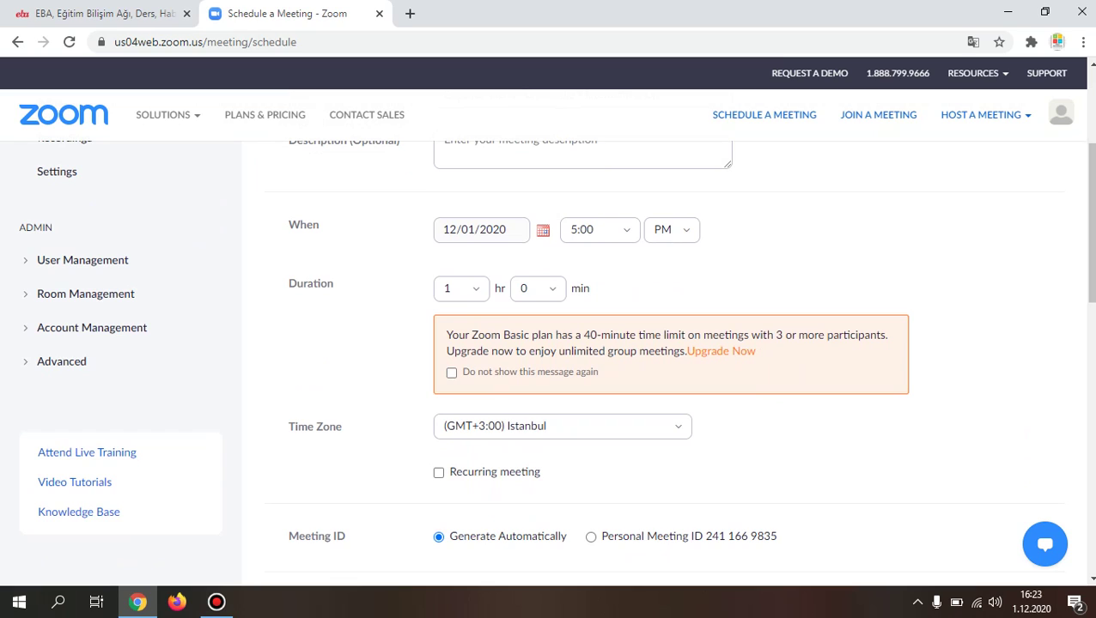
pyautogui.click(599, 229)
pyautogui.scroll(-1, 550, 343)
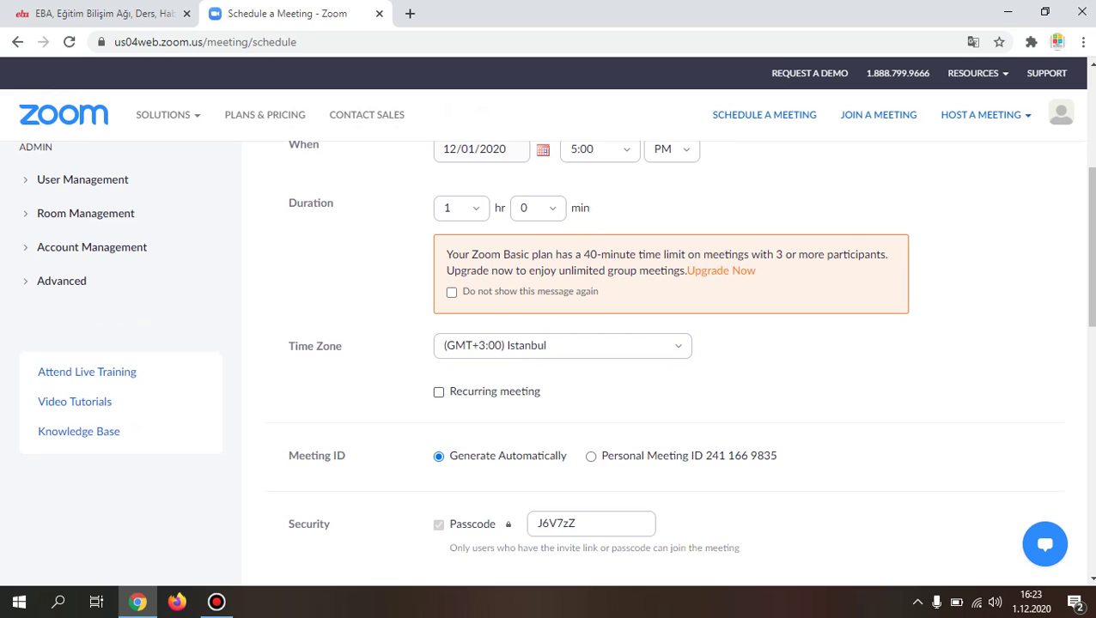
pyautogui.click(438, 391)
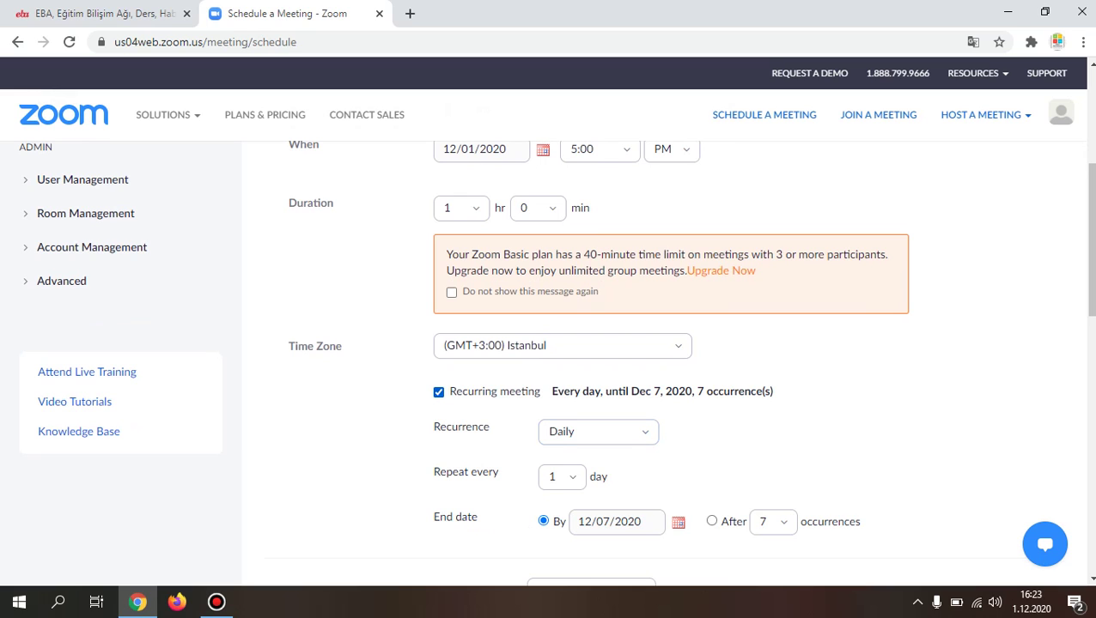
pyautogui.hotkey('shift', 'Tab')
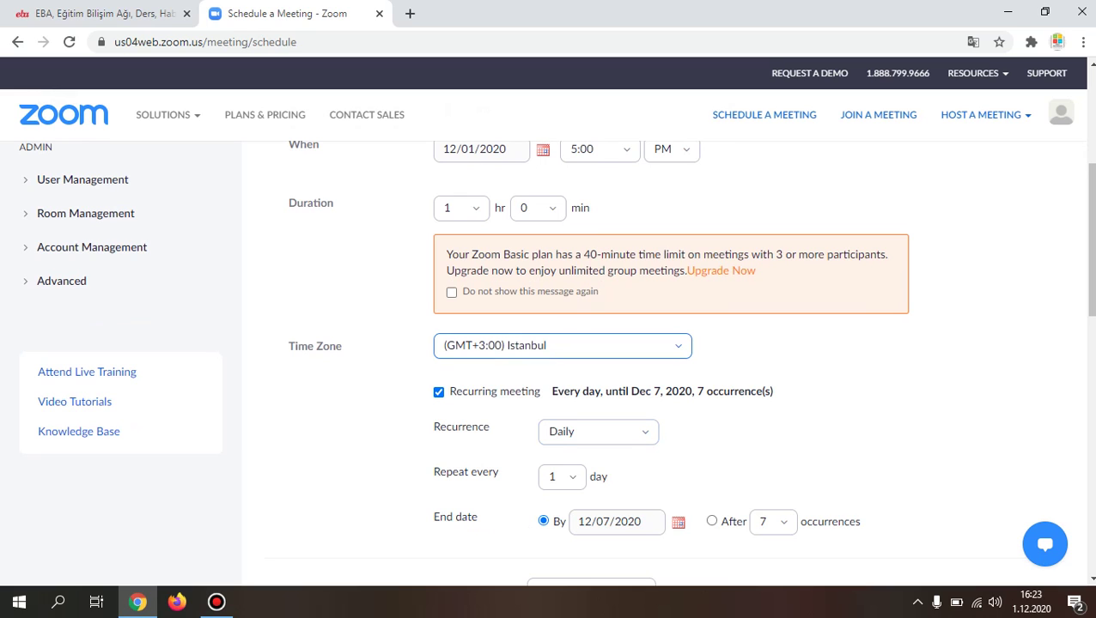
pyautogui.scroll(-3, 556, 361)
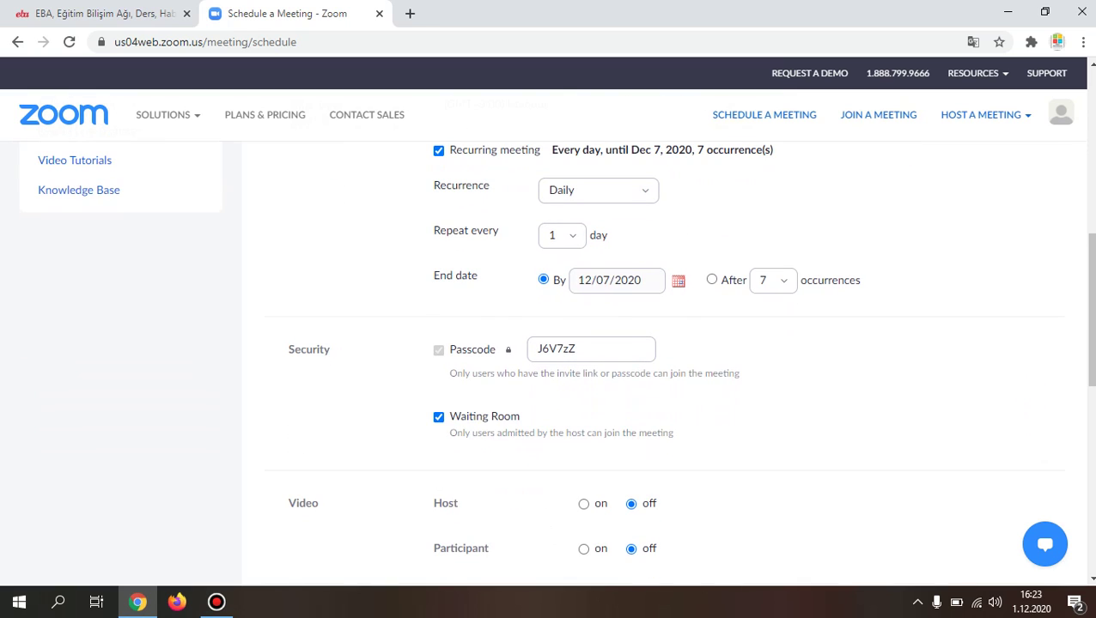
pyautogui.press('Tab')
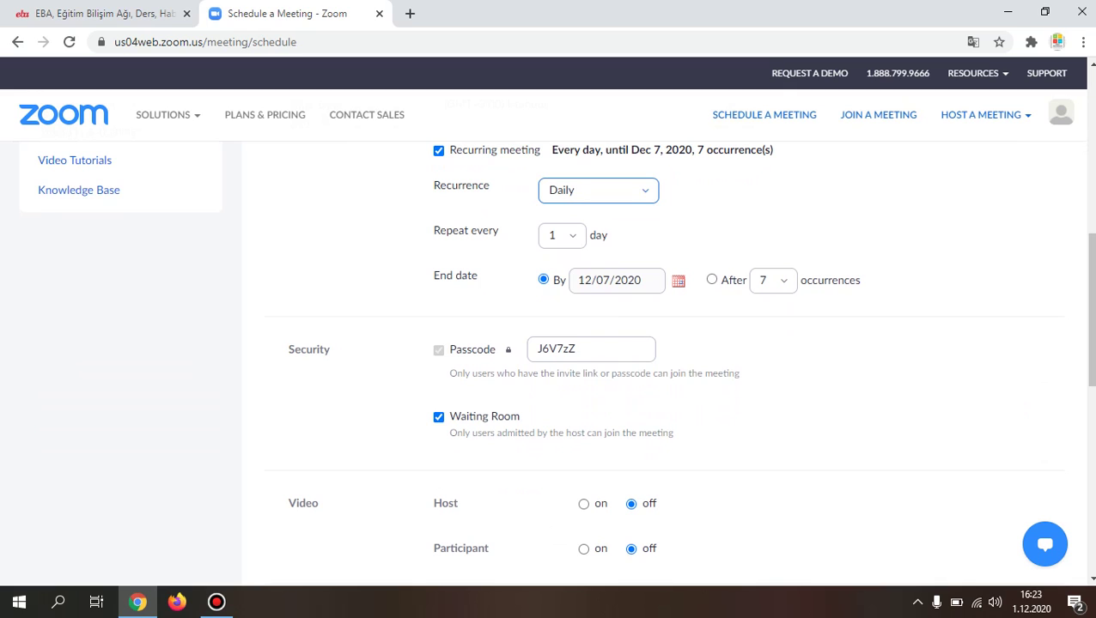
pyautogui.press('Down')
pyautogui.press('Return')
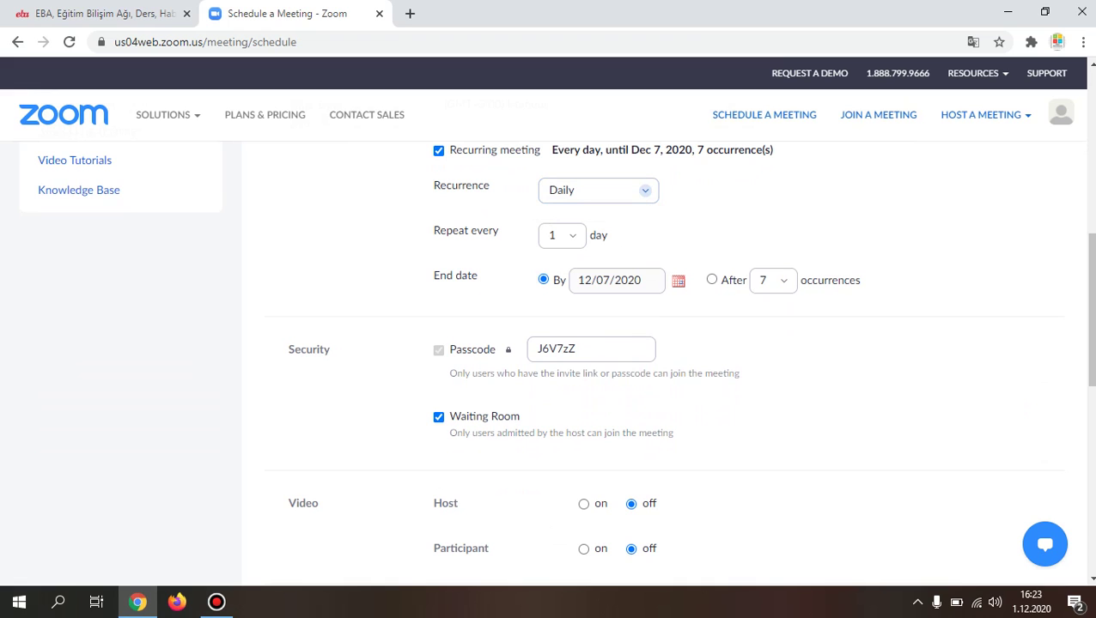
pyautogui.press('Tab')
pyautogui.press('Tab')
# Step: Keep the start time at 5:00 PM on 12/01/2020
pyautogui.scroll(-2, 557, 364)
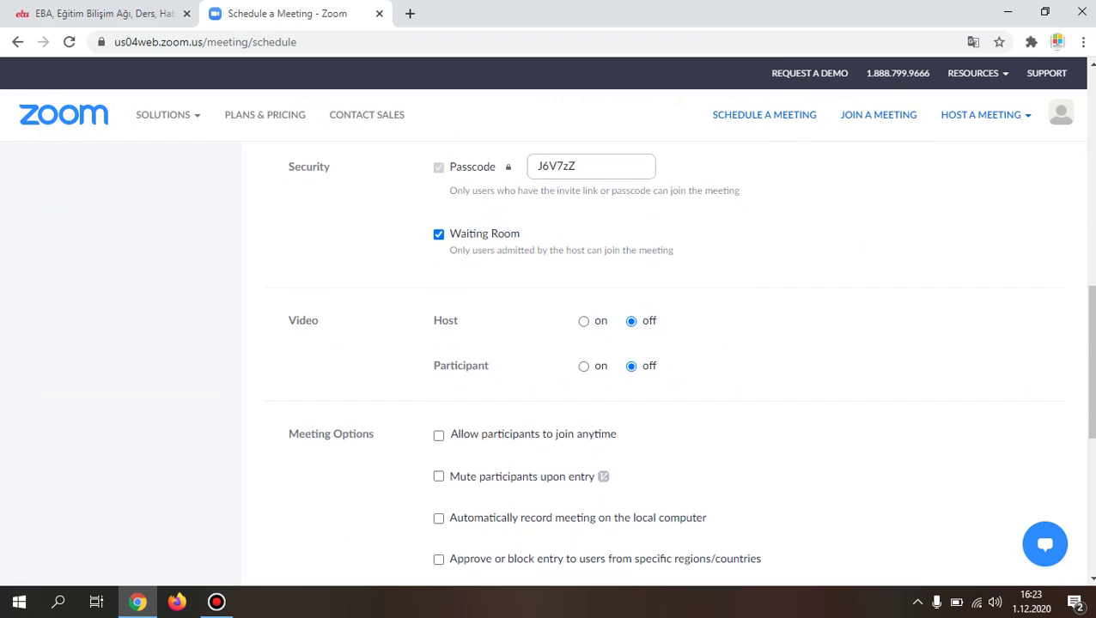
pyautogui.scroll(-3, 549, 364)
pyautogui.scroll(5, 549, 364)
pyautogui.scroll(5, 550, 364)
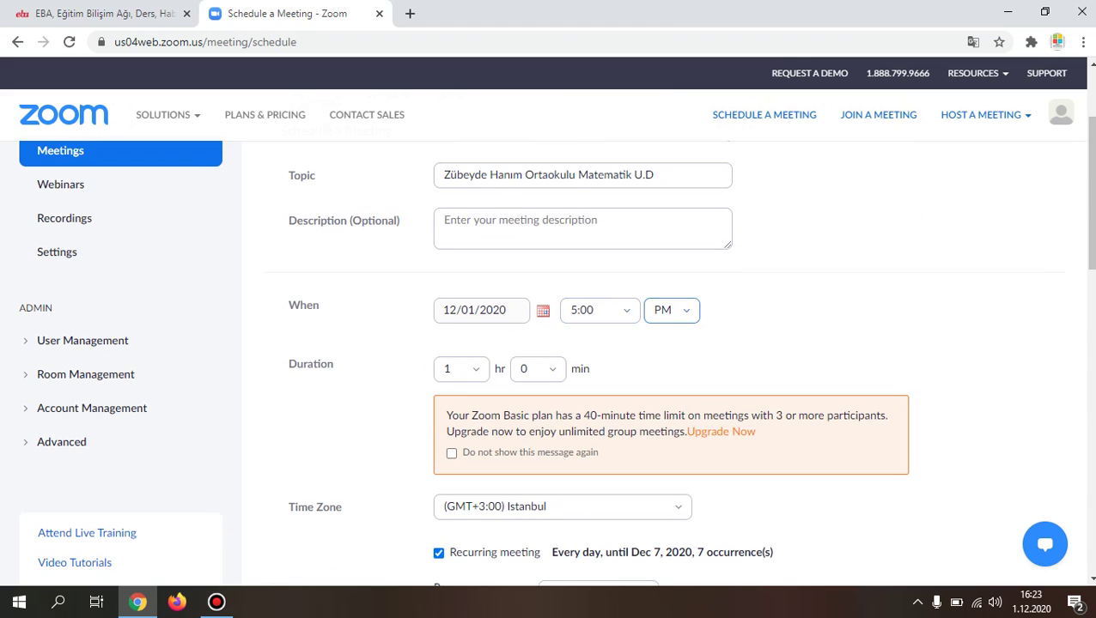
pyautogui.click(671, 310)
pyautogui.click(661, 370)
pyautogui.click(601, 310)
pyautogui.click(601, 310)
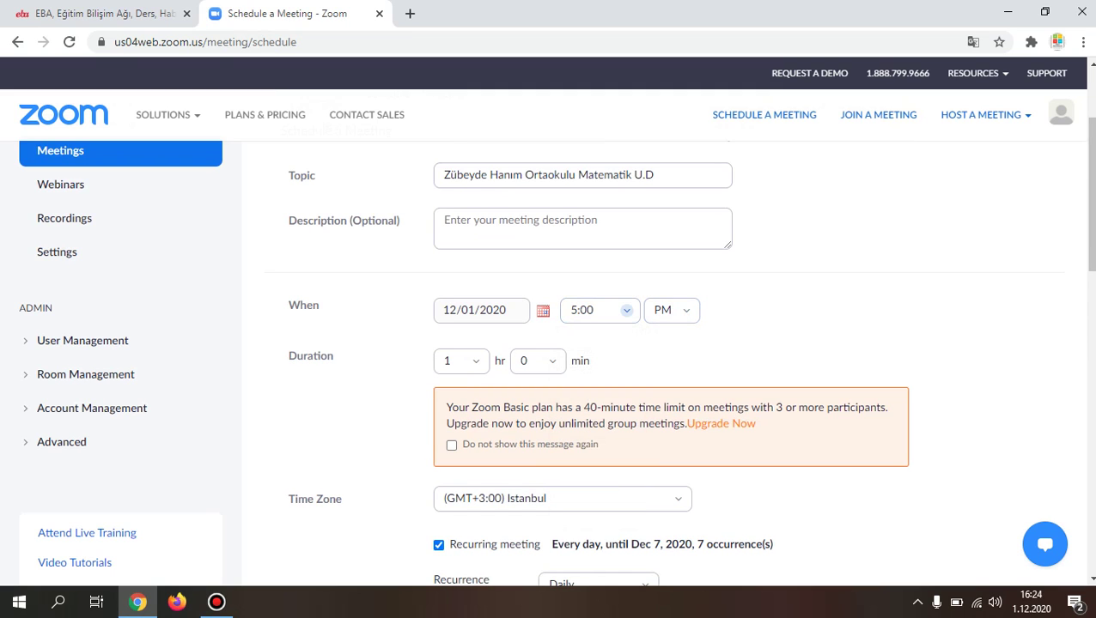
# Step: Keep the time zone at (GMT+3:00) Istanbul and suppress the Basic plan time-limit notice
pyautogui.scroll(-2, 670, 361)
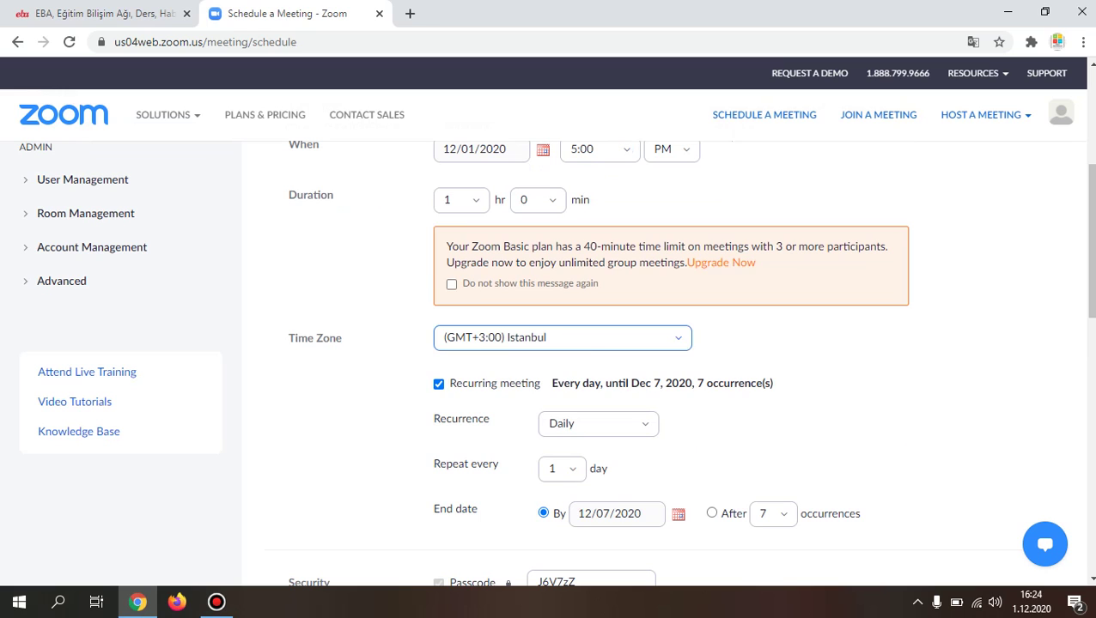
pyautogui.click(562, 337)
pyautogui.press('Escape')
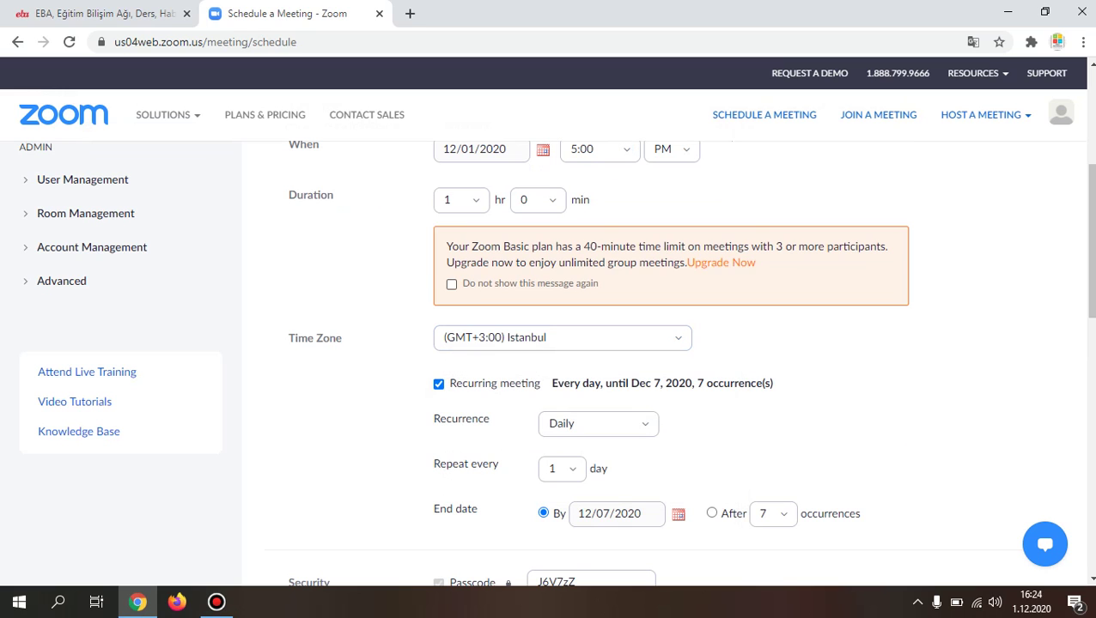
pyautogui.click(451, 283)
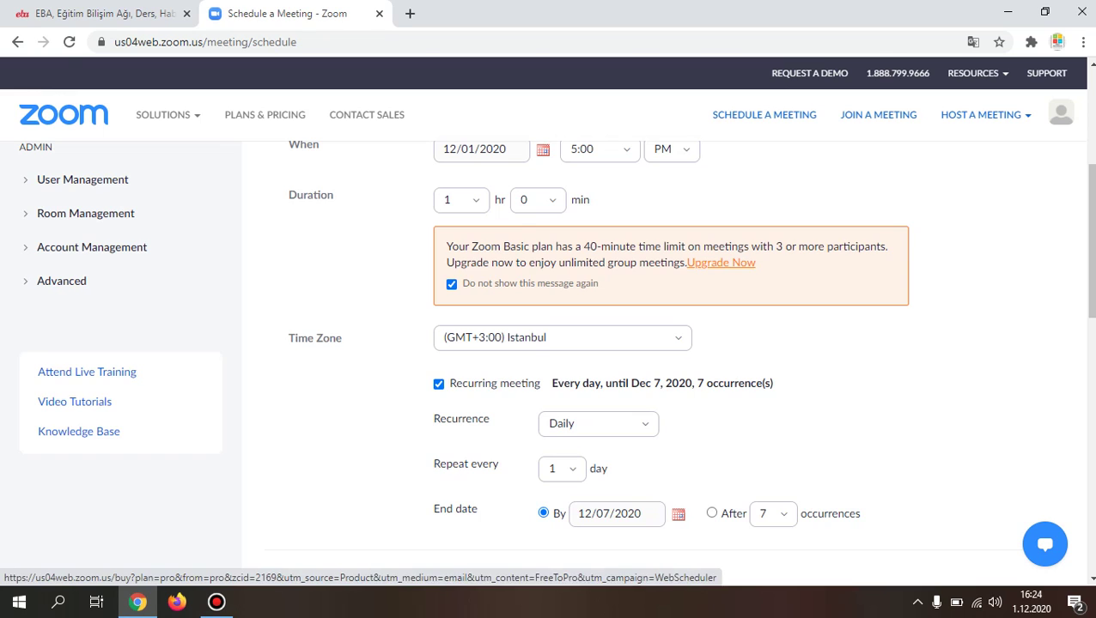
# Step: Leave the 'Buy it now' upgrade page in its own tab and return to the scheduling form
pyautogui.click(720, 263)
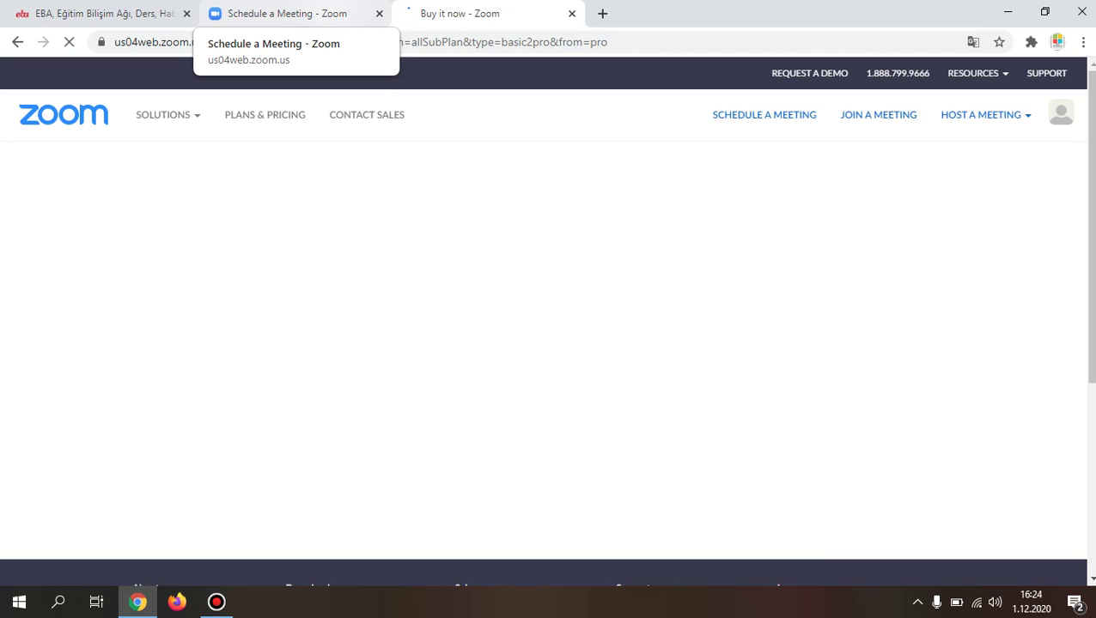
pyautogui.click(283, 13)
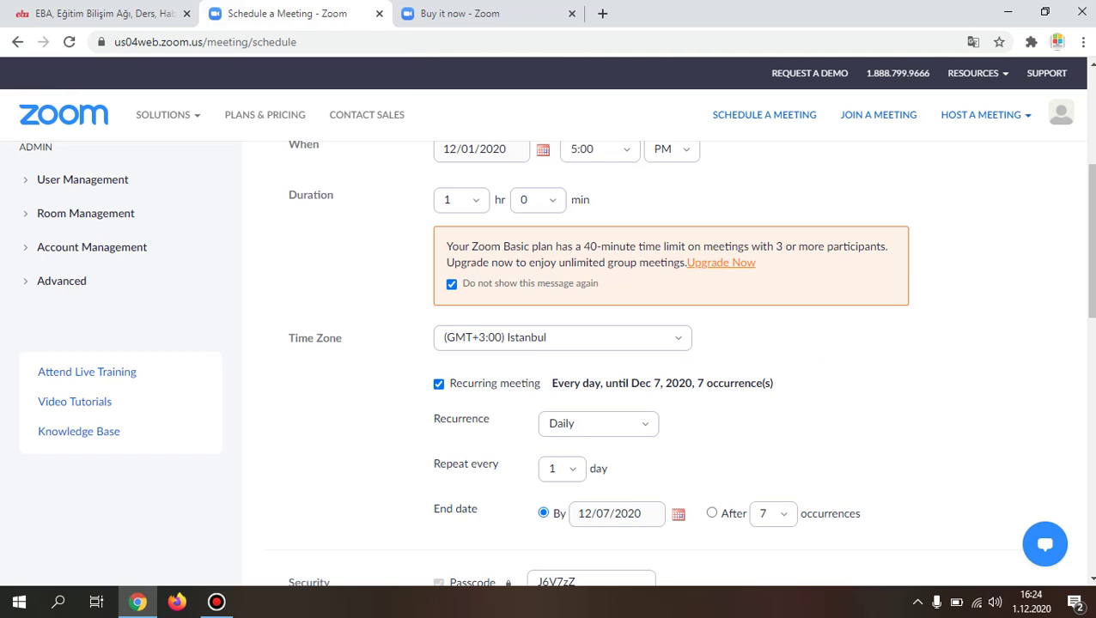
pyautogui.scroll(2, 549, 360)
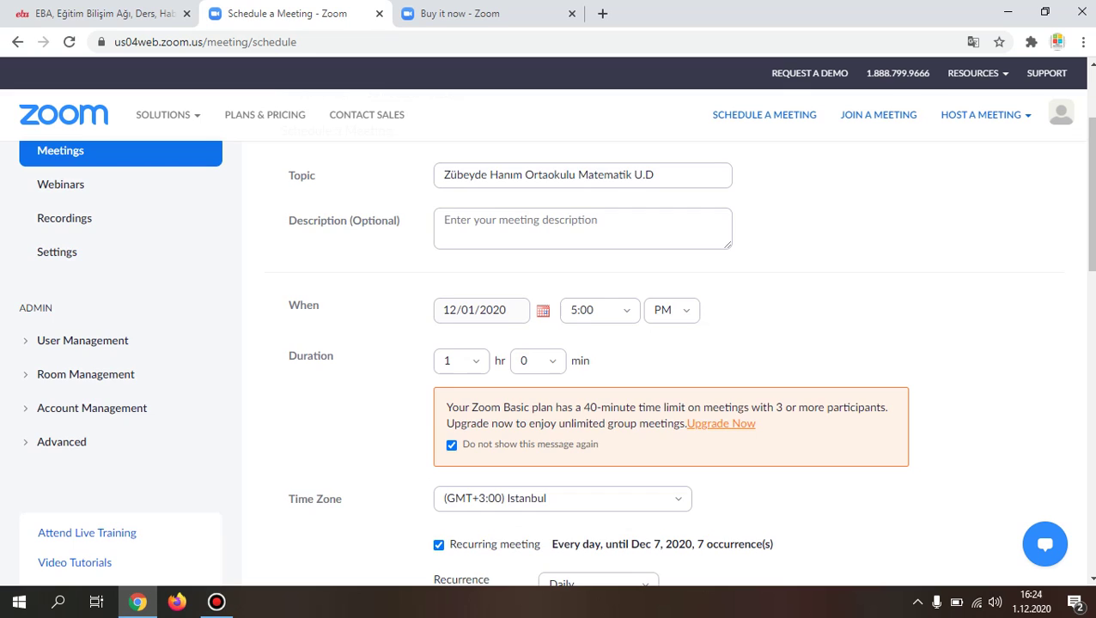
pyautogui.scroll(-2, 550, 361)
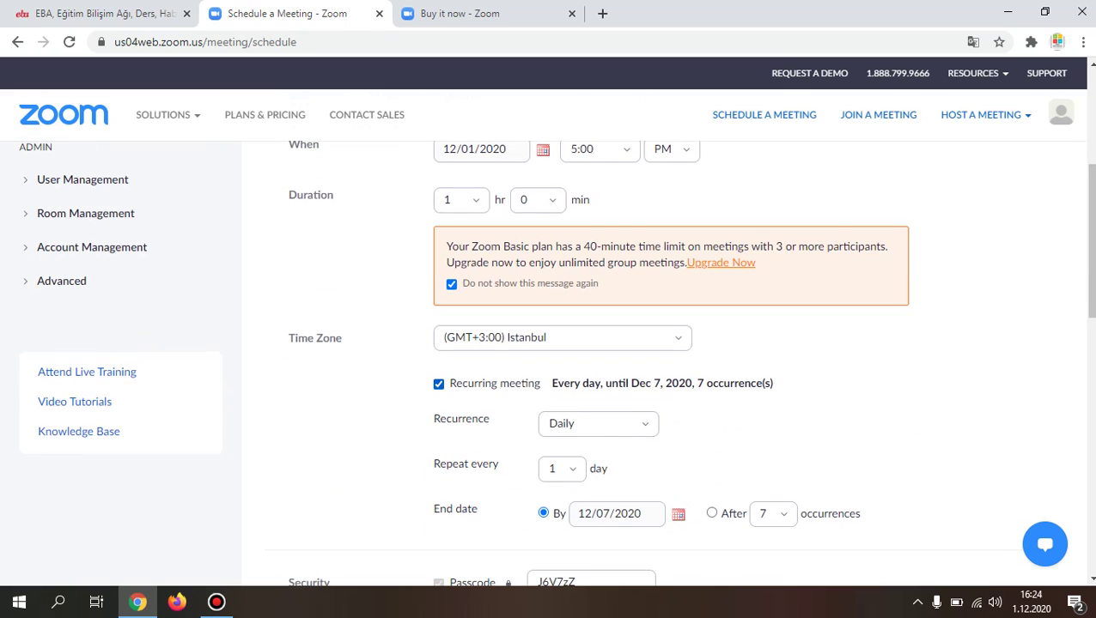
# Step: Re-enable Recurring meeting and set its recurrence to No Fixed Time
pyautogui.click(438, 383)
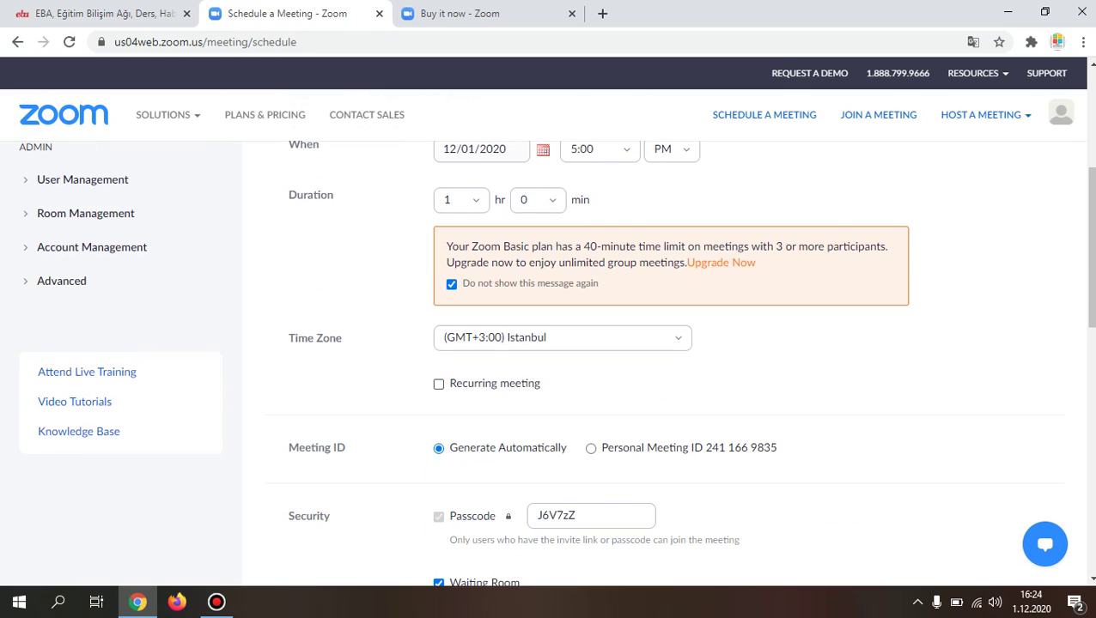
pyautogui.click(438, 384)
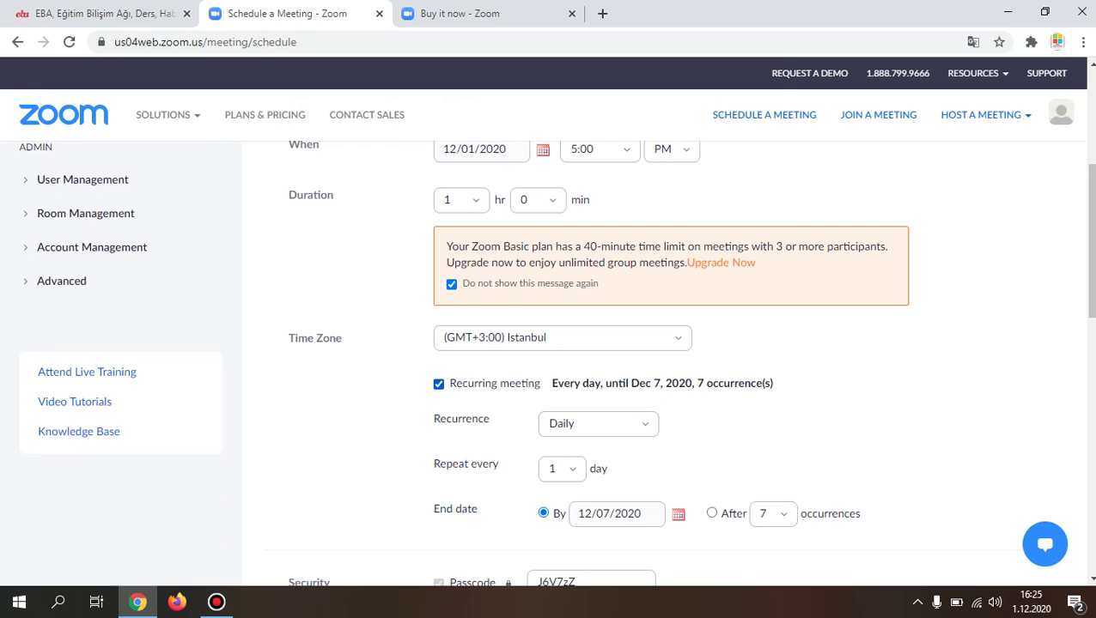
pyautogui.press('Tab')
pyautogui.press('Down')
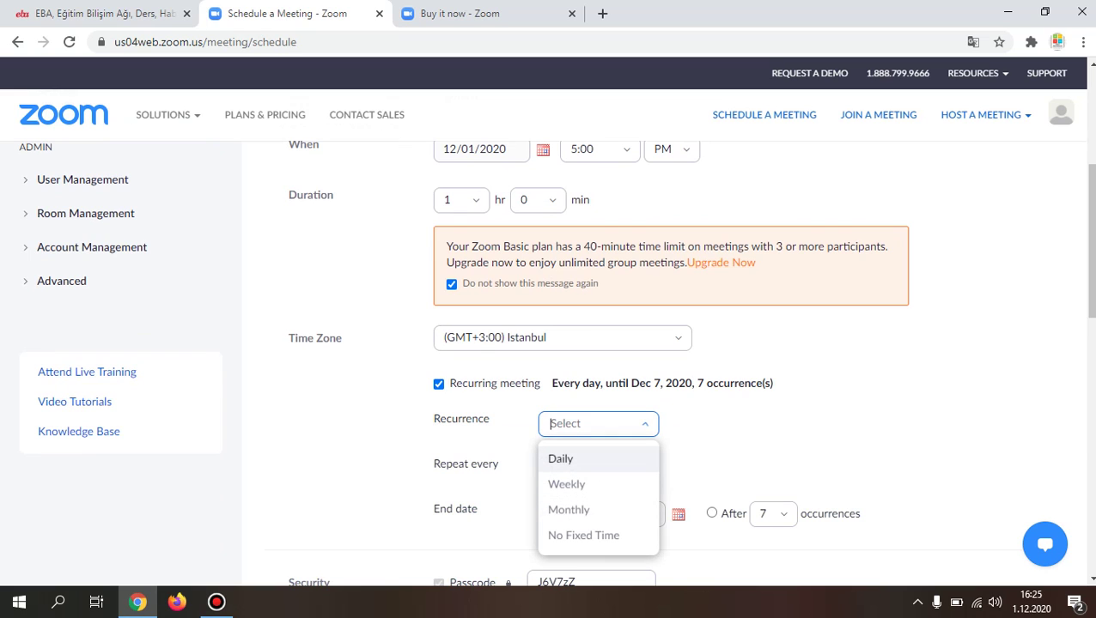
pyautogui.scroll(-1, 549, 360)
pyautogui.scroll(-1, 550, 360)
pyautogui.press('Down')
pyautogui.press('Down')
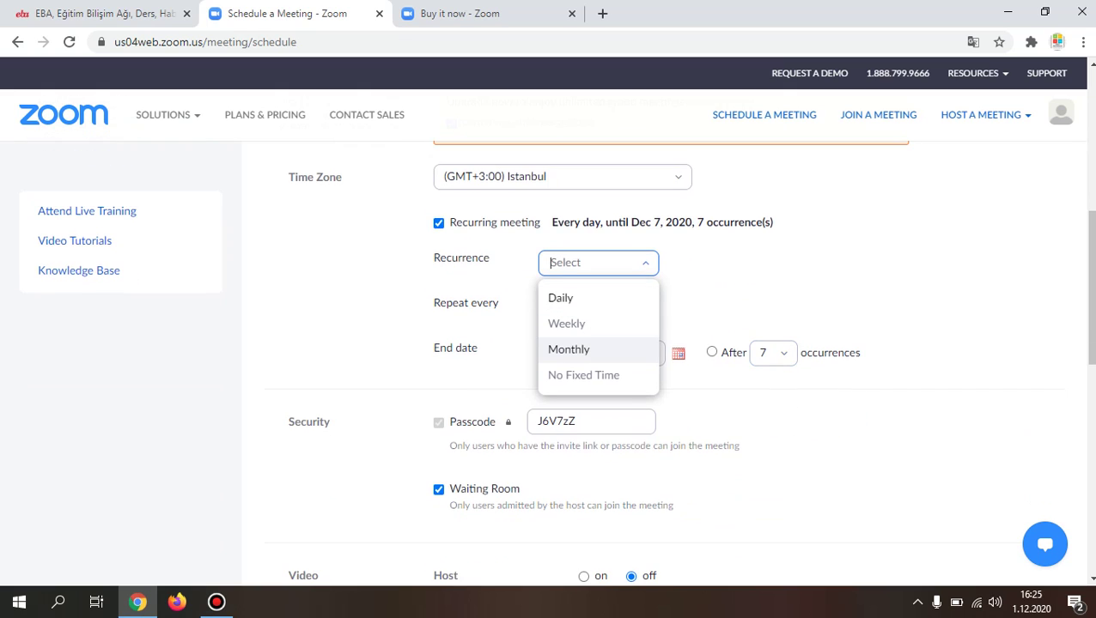
pyautogui.press('Down')
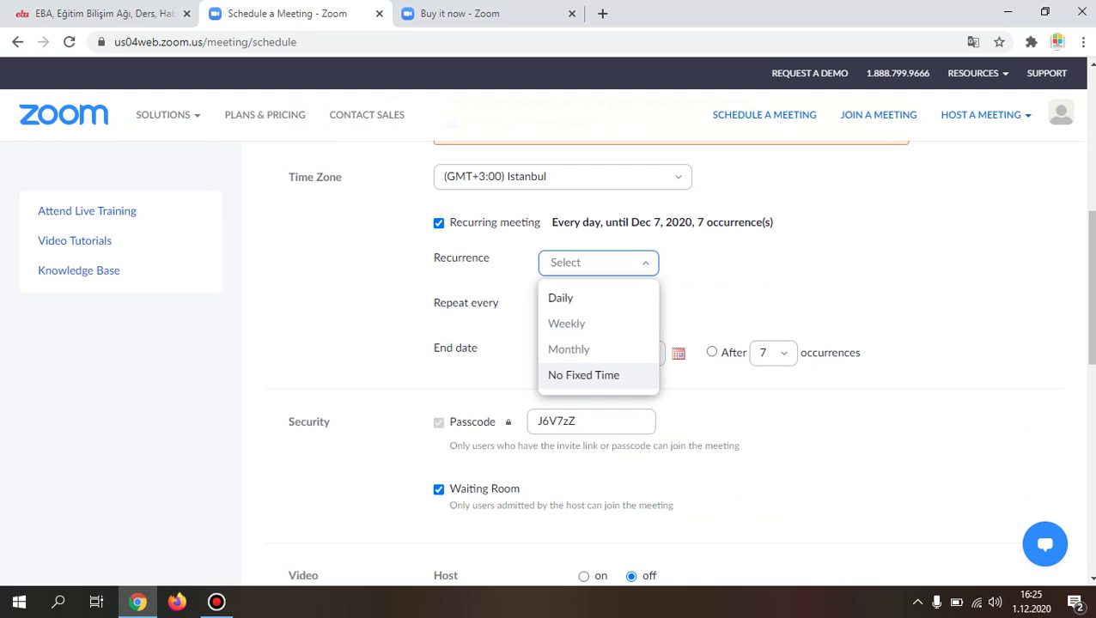
pyautogui.press('Return')
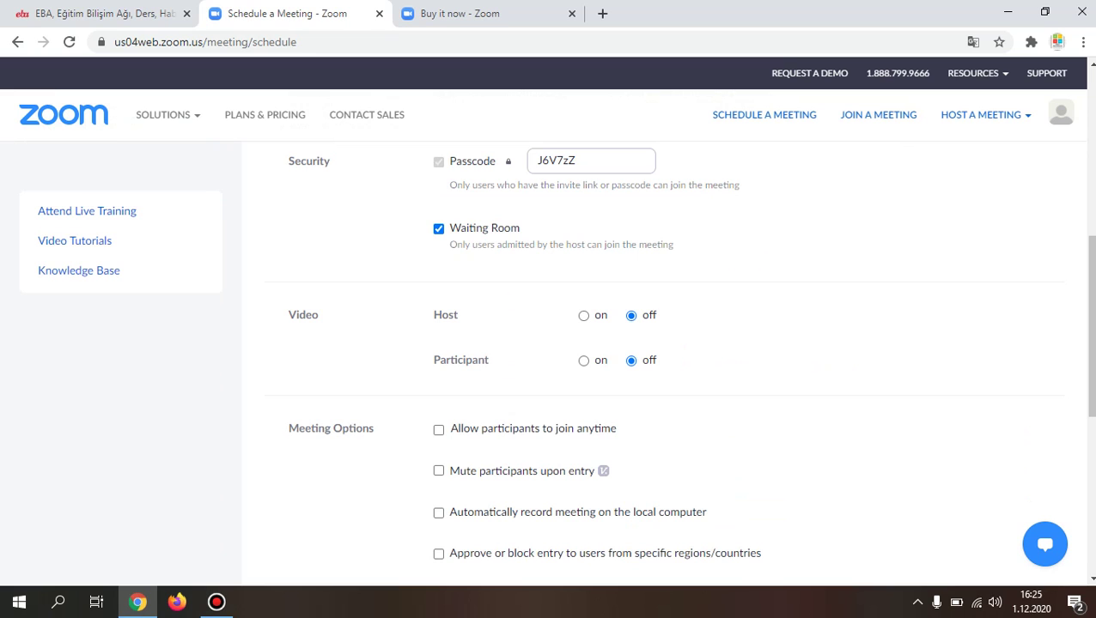
pyautogui.scroll(5, 549, 361)
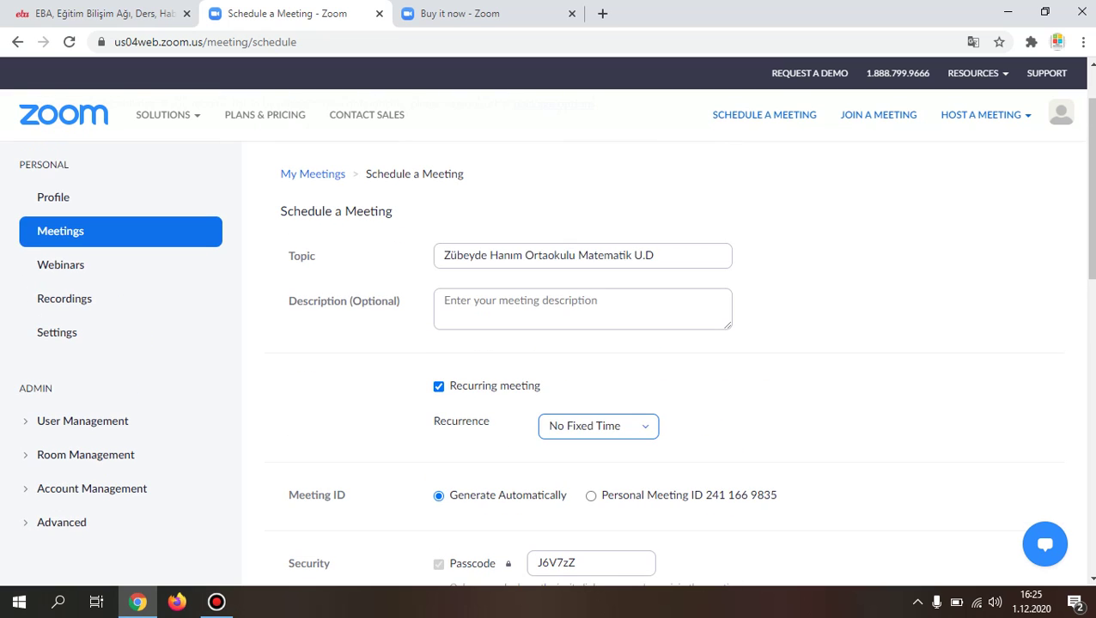
pyautogui.scroll(-2, 549, 361)
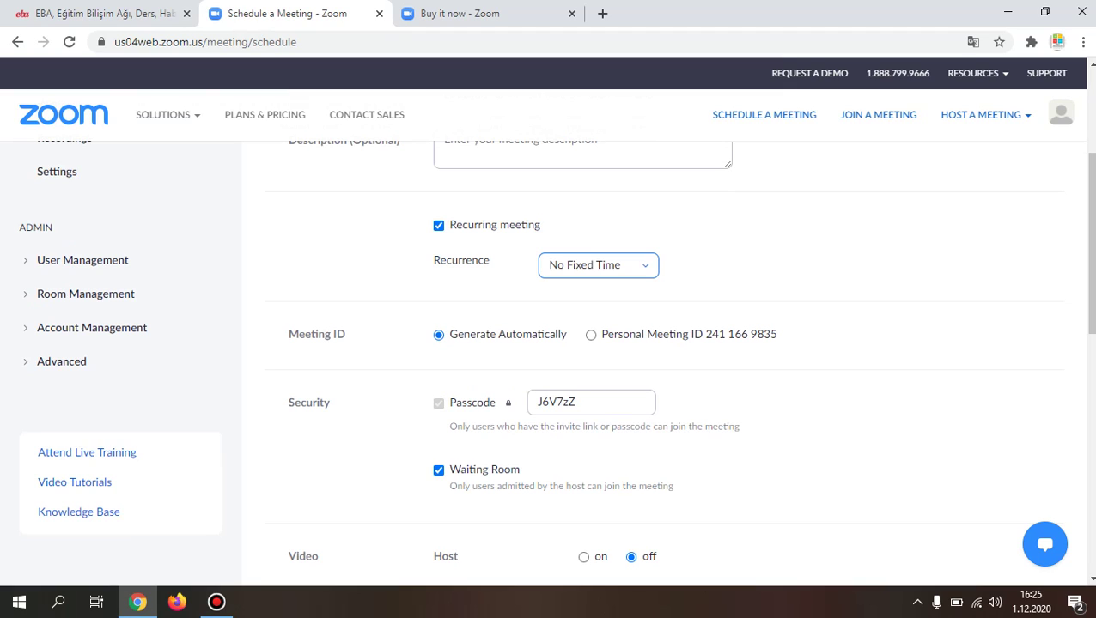
# Step: Use the Personal Meeting ID instead of an automatically generated one
pyautogui.click(590, 334)
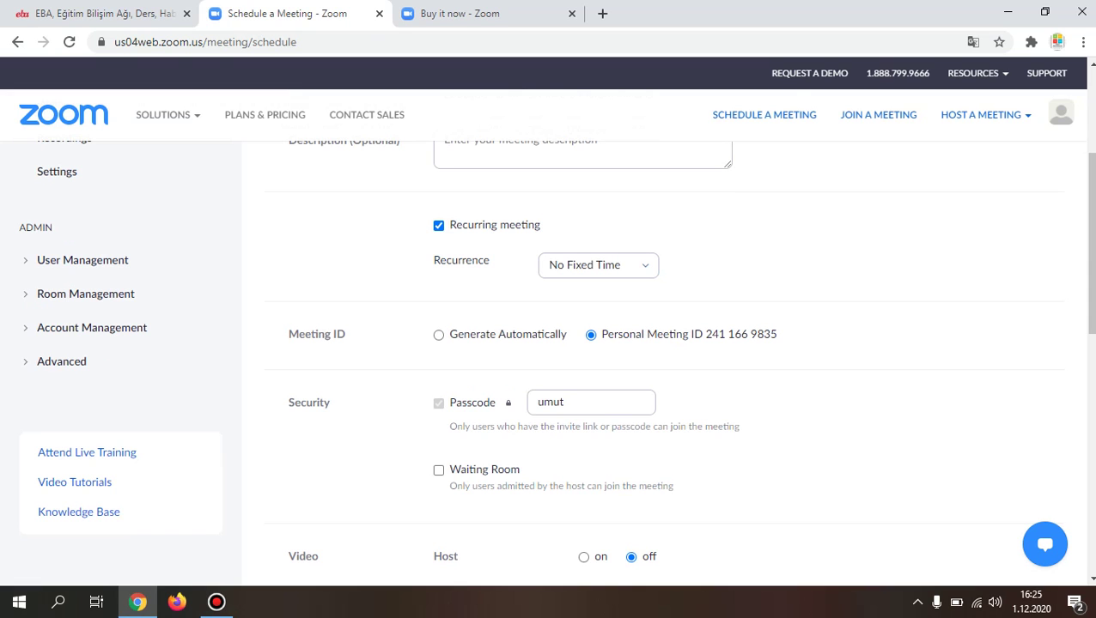
pyautogui.scroll(-2, 652, 343)
pyautogui.scroll(-2, 652, 343)
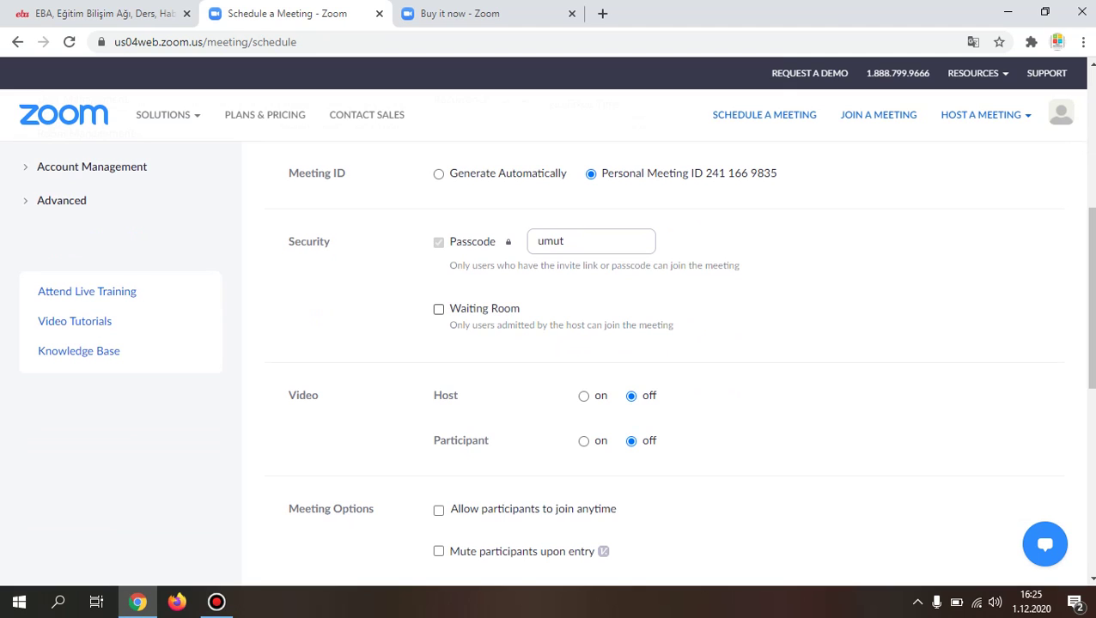
# Step: Leave Waiting Room unticked and save the recurring No Fixed Time meeting
pyautogui.click(437, 308)
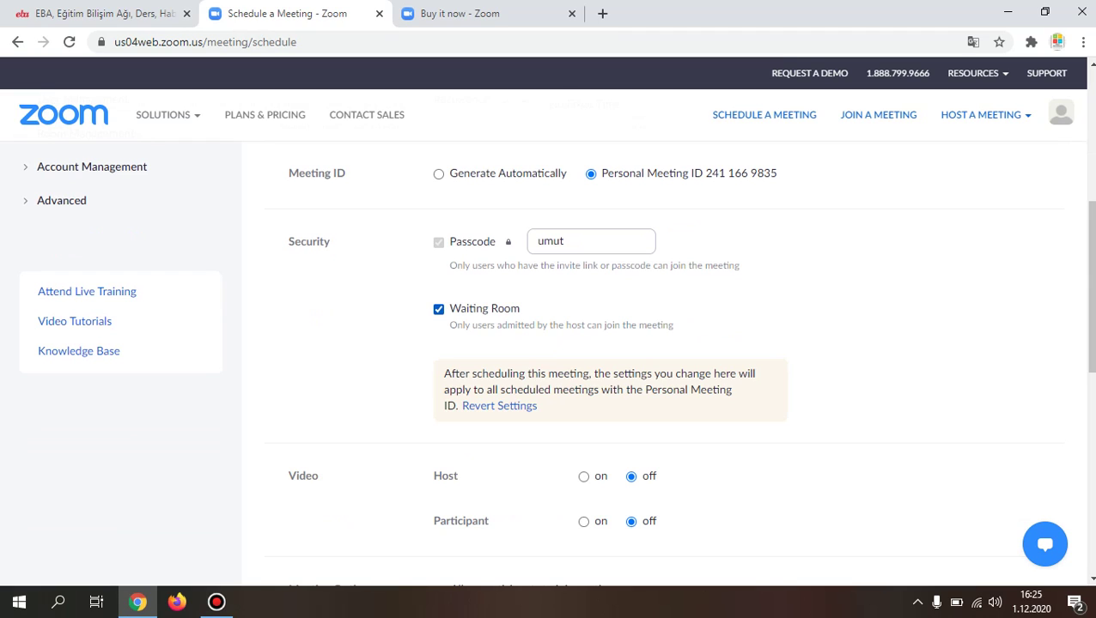
pyautogui.click(438, 308)
pyautogui.scroll(-2, 556, 367)
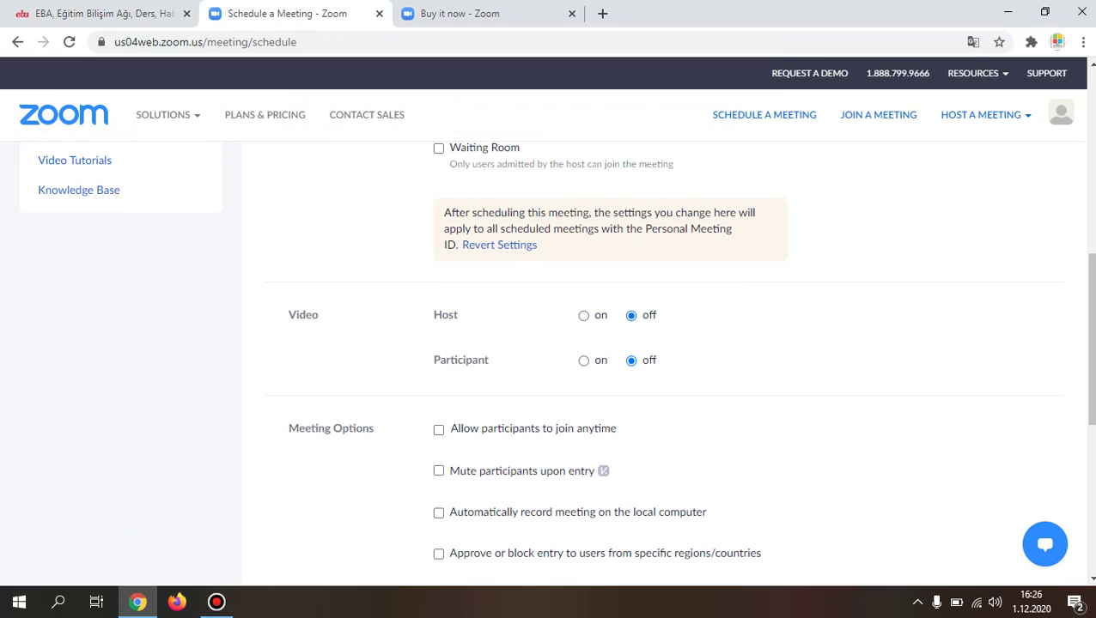
pyautogui.scroll(-3, 630, 361)
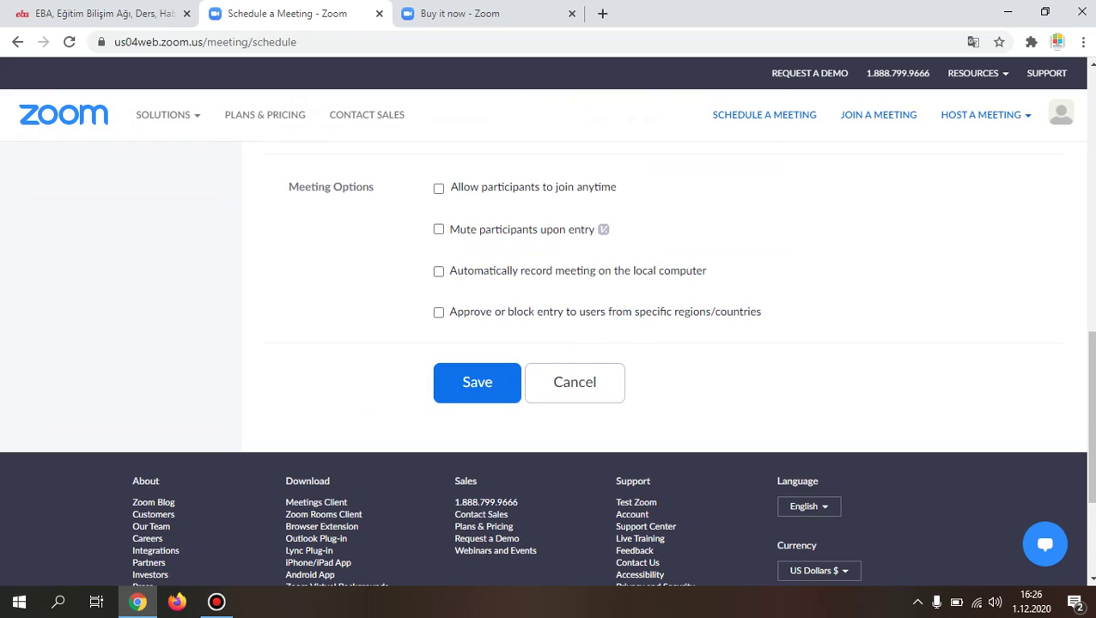
pyautogui.scroll(2, 549, 343)
pyautogui.scroll(6, 550, 343)
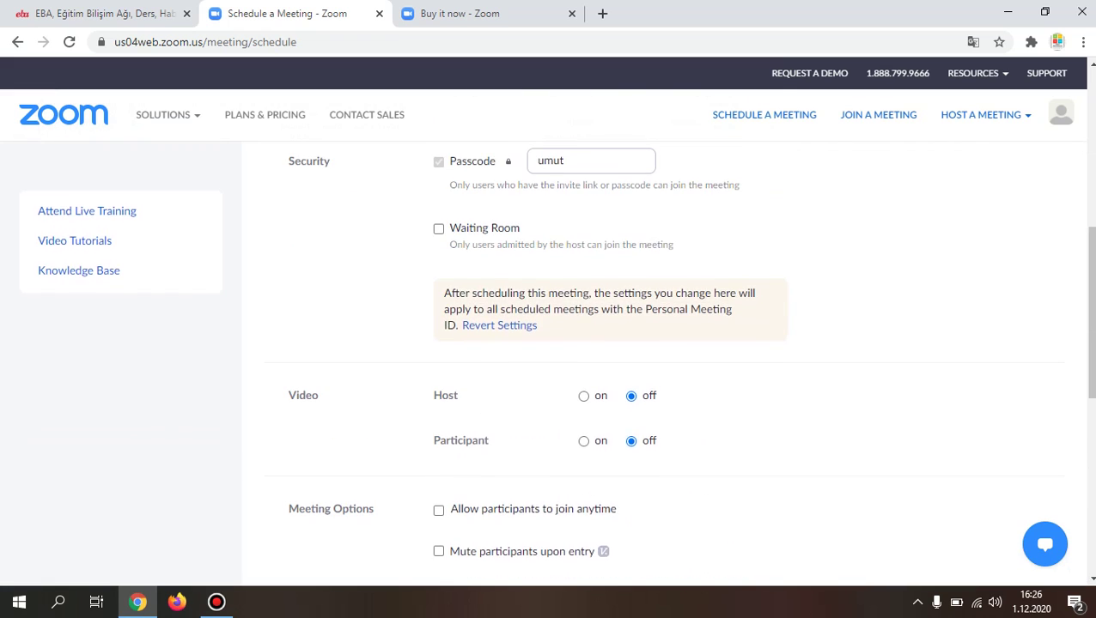
pyautogui.scroll(1, 549, 344)
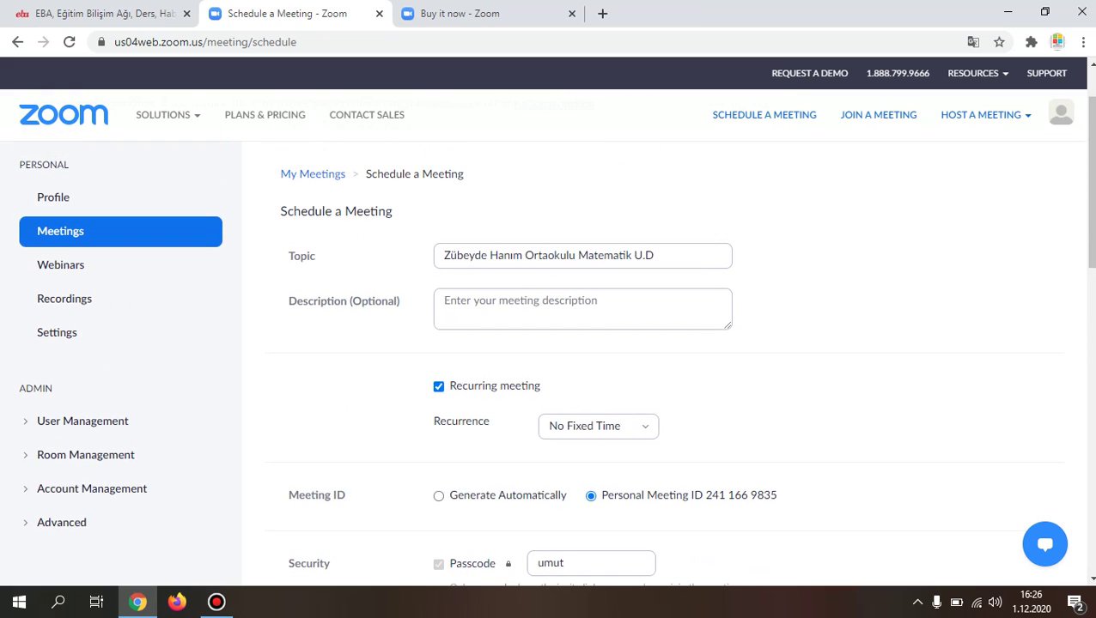
pyautogui.scroll(-1, 550, 344)
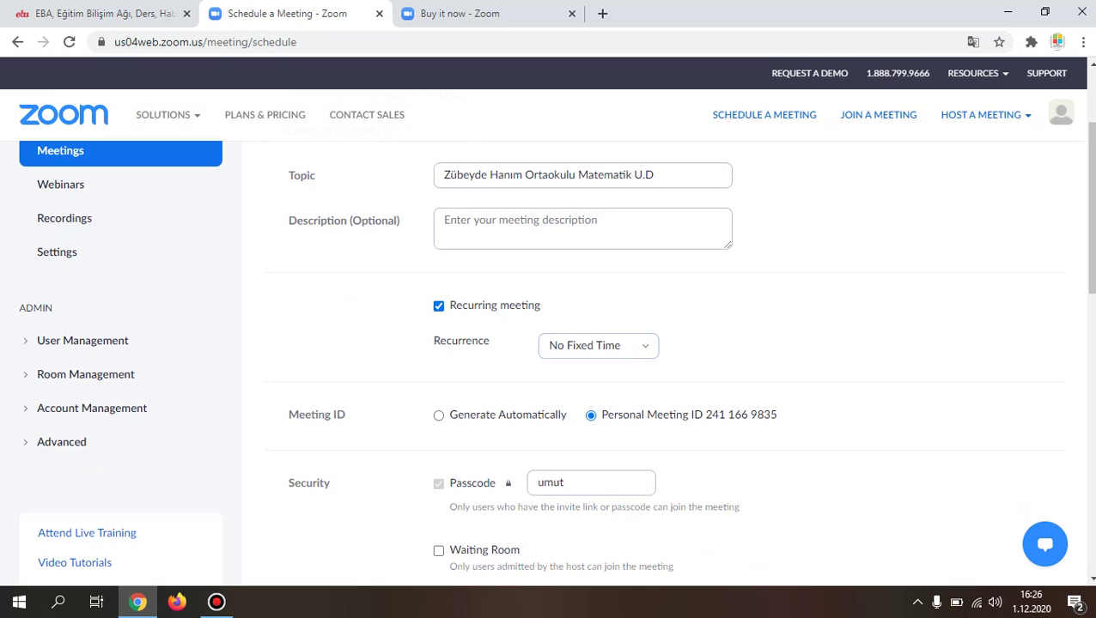
pyautogui.scroll(-2, 549, 344)
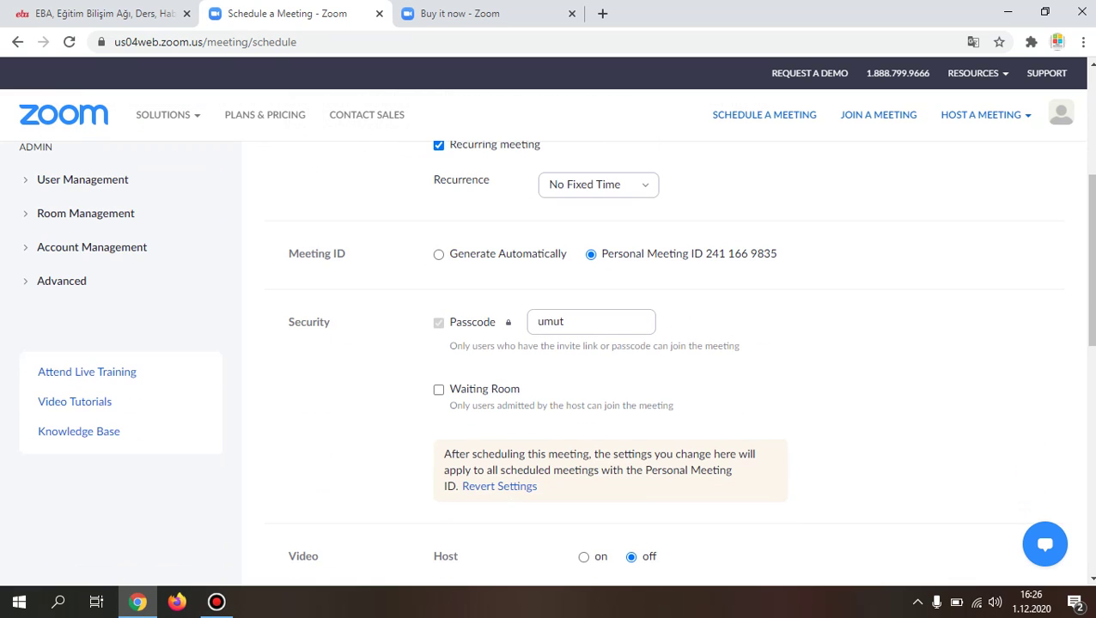
pyautogui.scroll(-4, 550, 360)
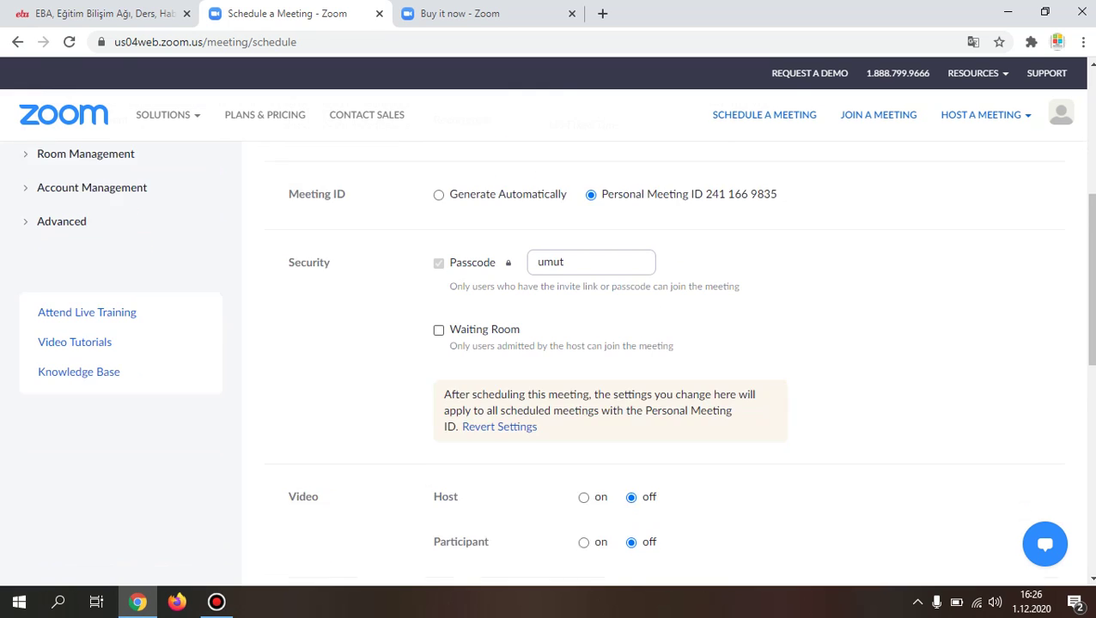
pyautogui.scroll(-2, 548, 344)
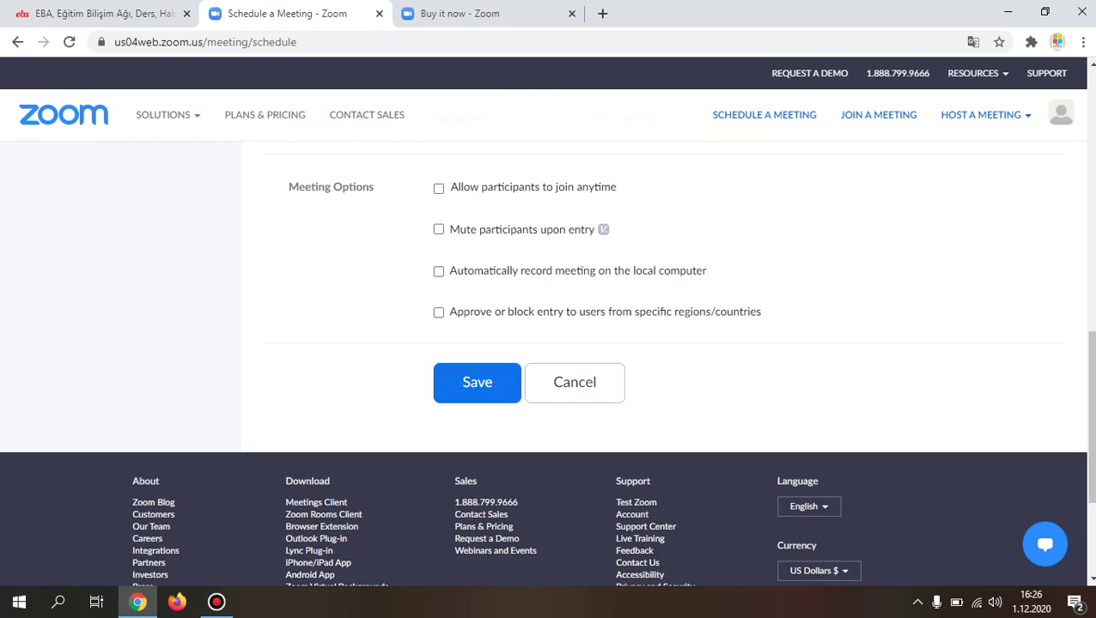
pyautogui.scroll(1, 548, 343)
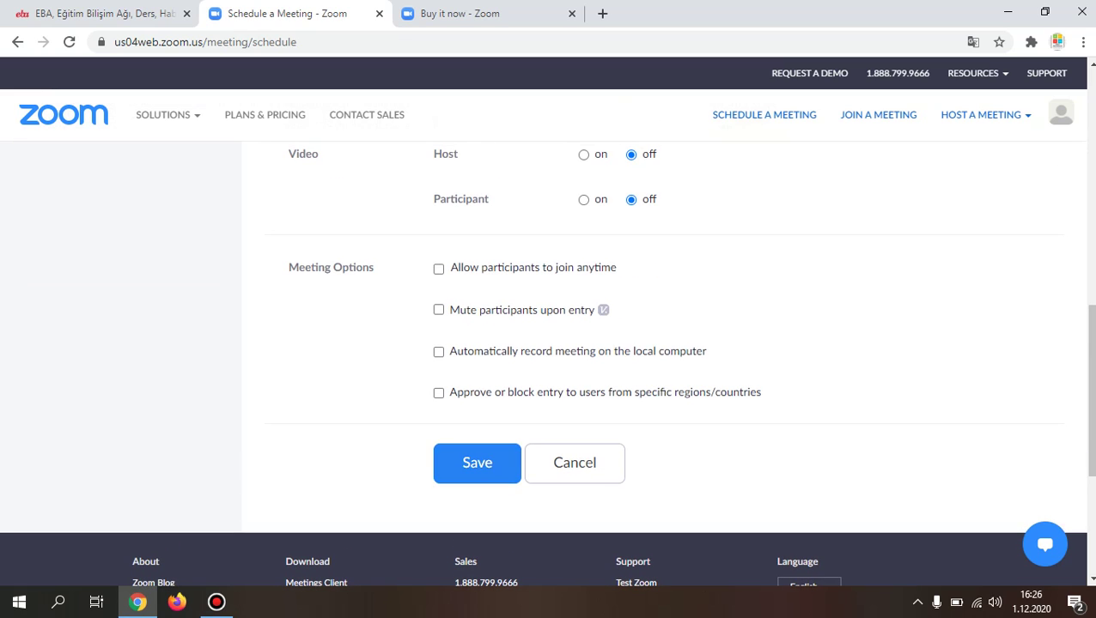
pyautogui.press('Return')
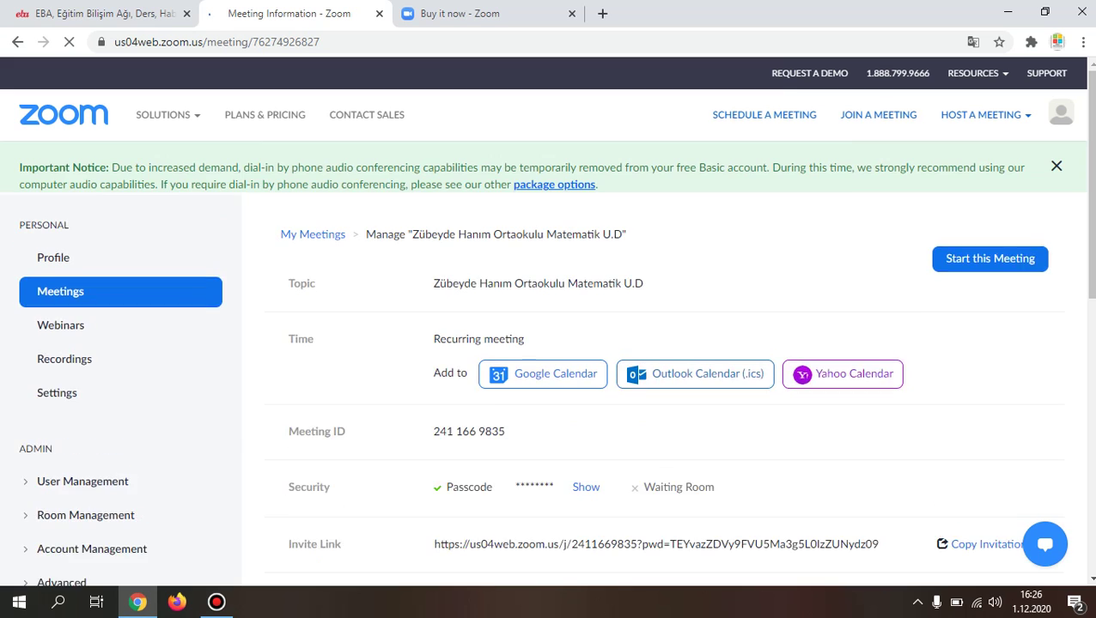
# Step: Copy the meeting invitation via Copy Invitation, close the dialog, and minimize Chrome
pyautogui.scroll(-3, 549, 343)
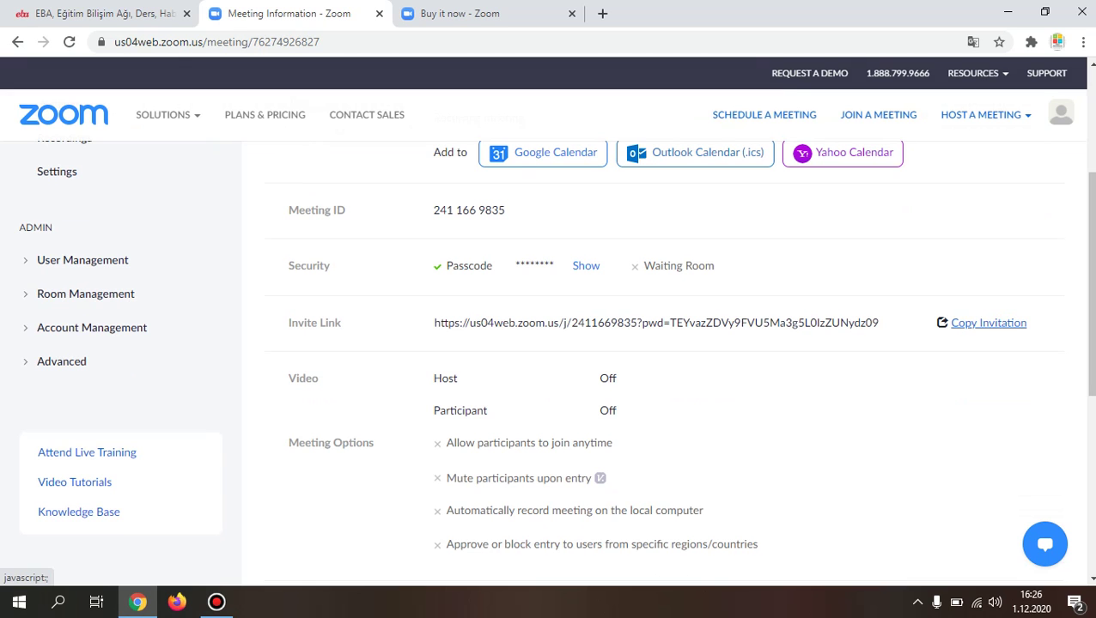
pyautogui.click(988, 323)
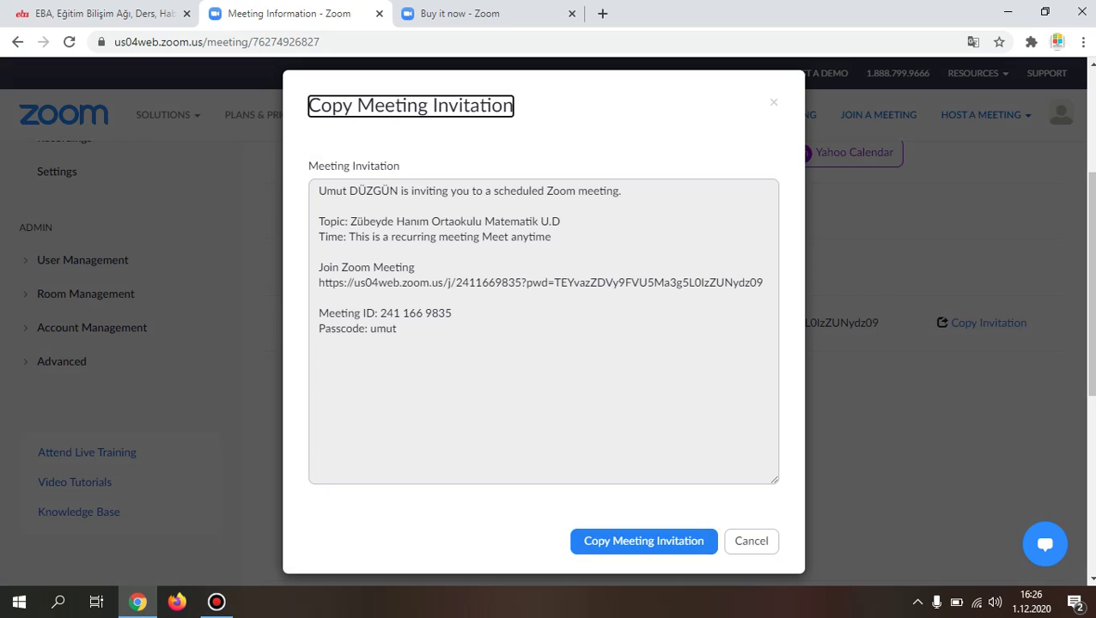
pyautogui.click(643, 541)
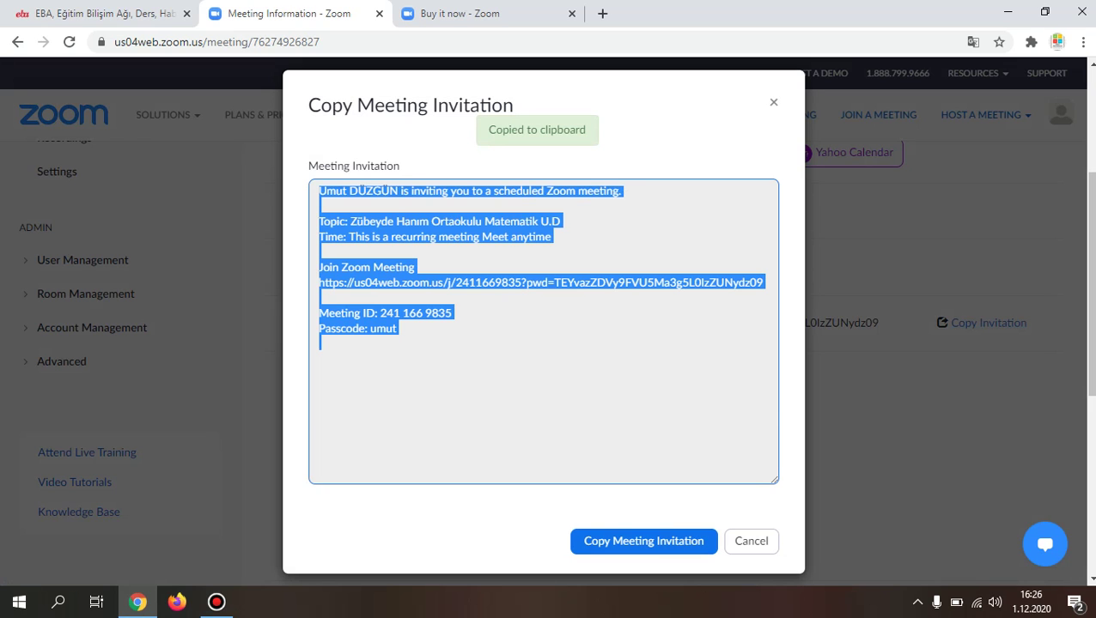
pyautogui.click(773, 102)
pyautogui.click(1007, 12)
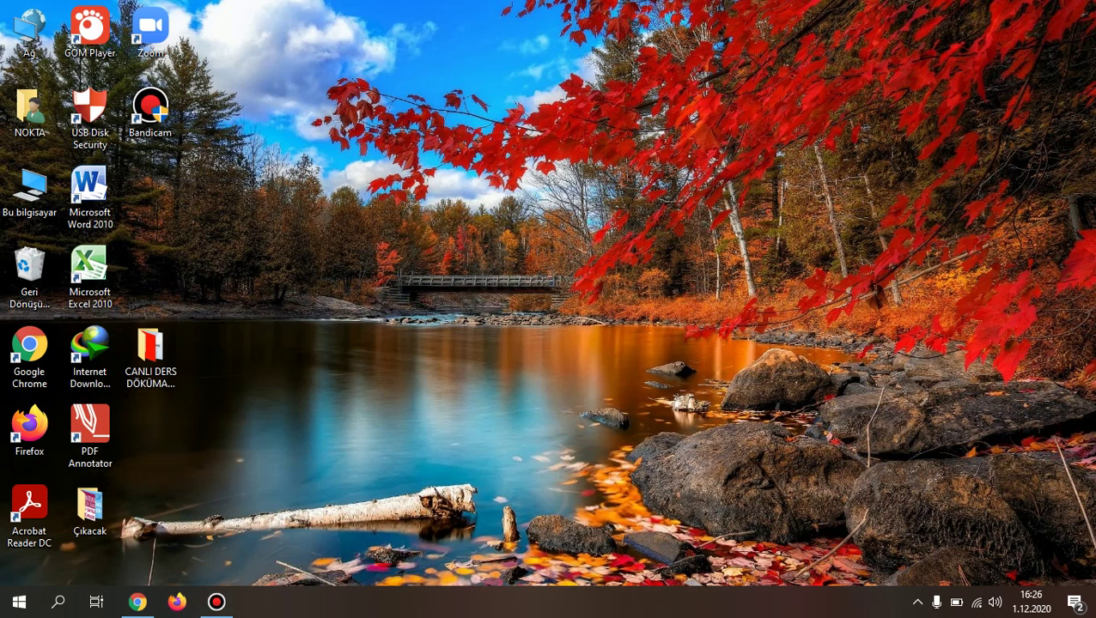
# Step: Create a new desktop text document and paste the Zoom invitation into it in Notepad
pyautogui.rightClick(443, 290)
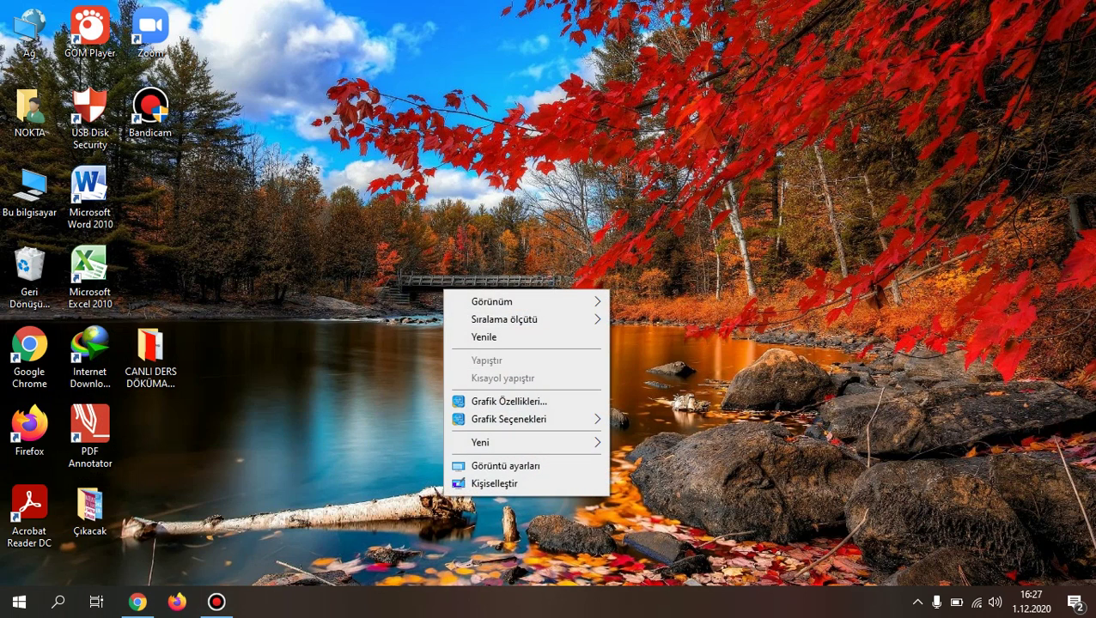
pyautogui.moveTo(515, 443)
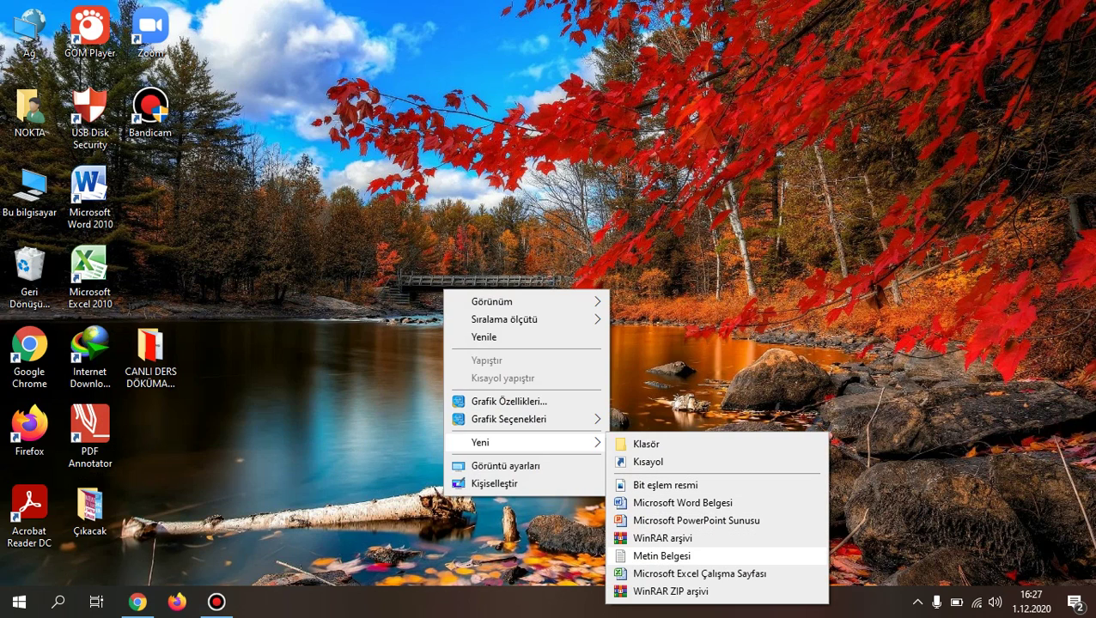
pyautogui.click(661, 555)
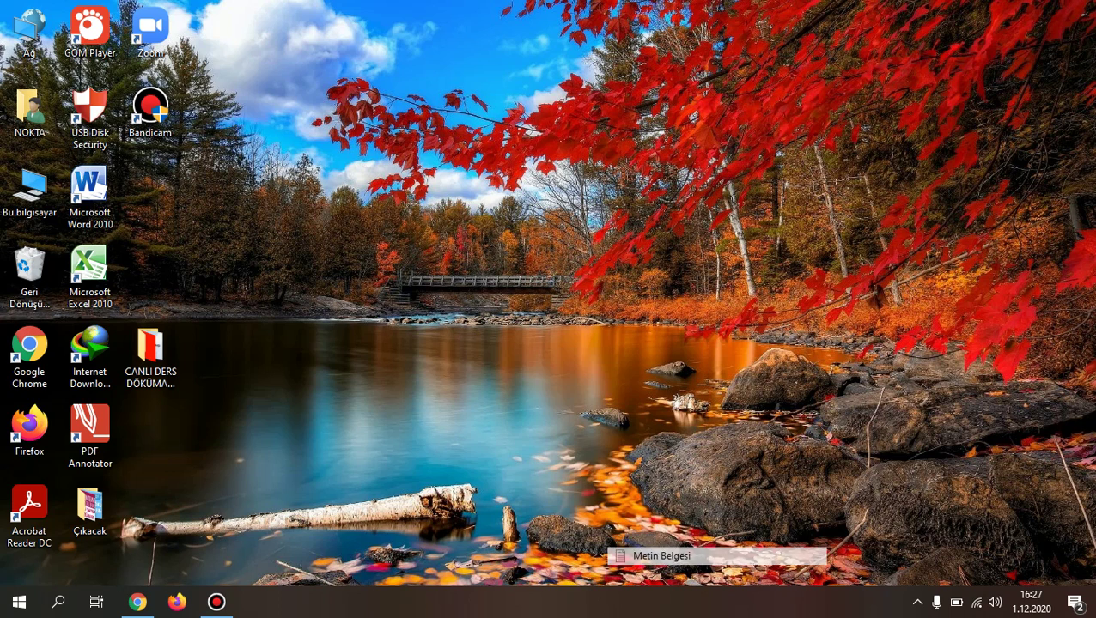
pyautogui.press('Return')
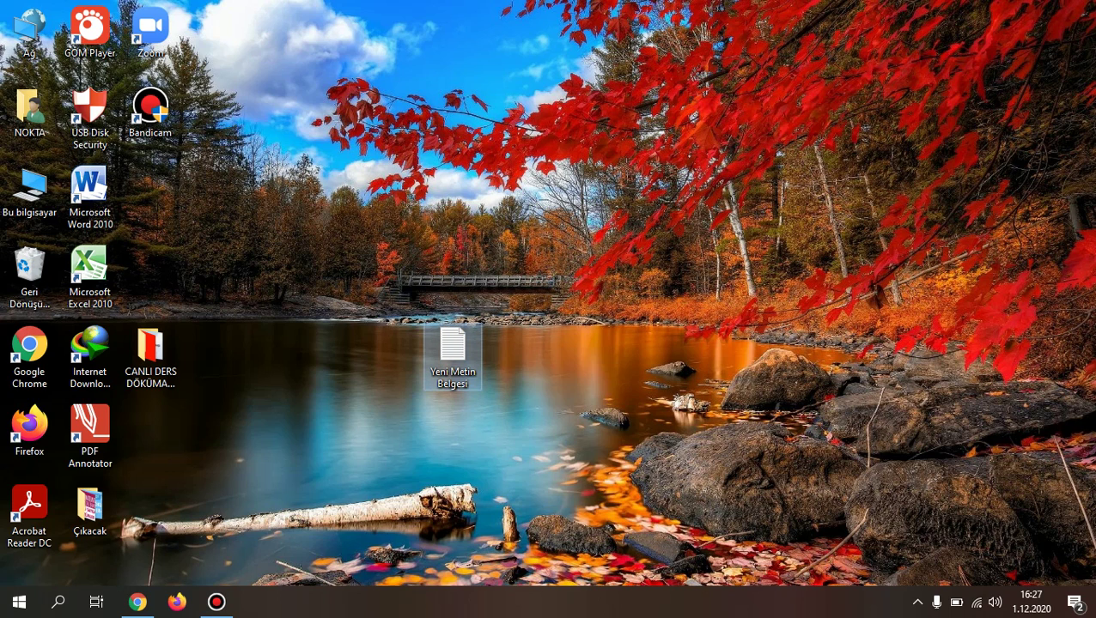
pyautogui.doubleClick(453, 347)
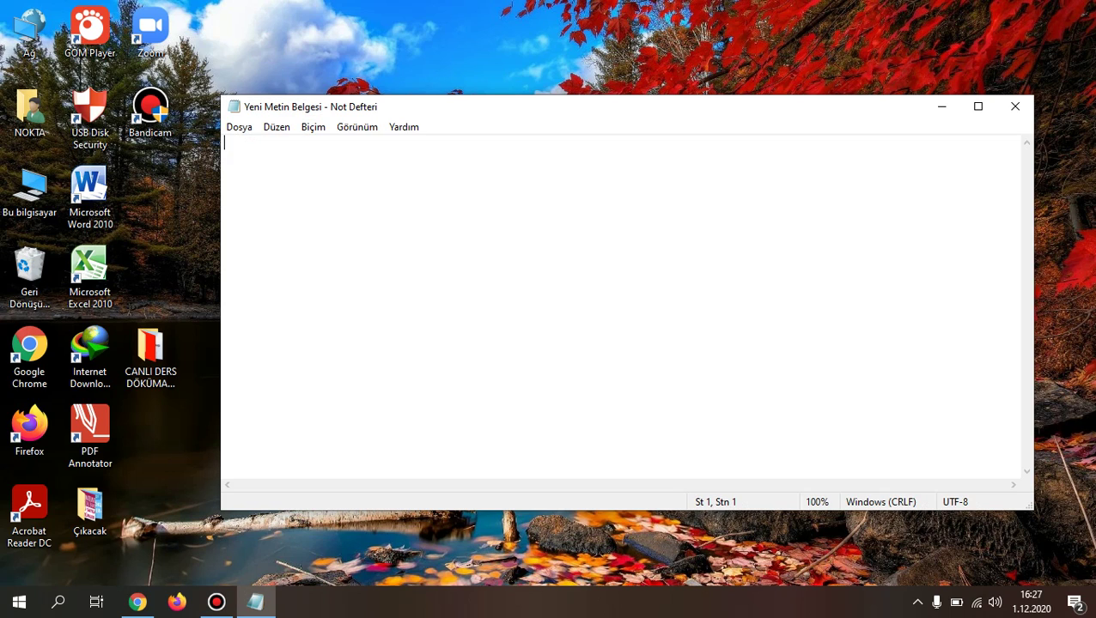
pyautogui.rightClick(275, 162)
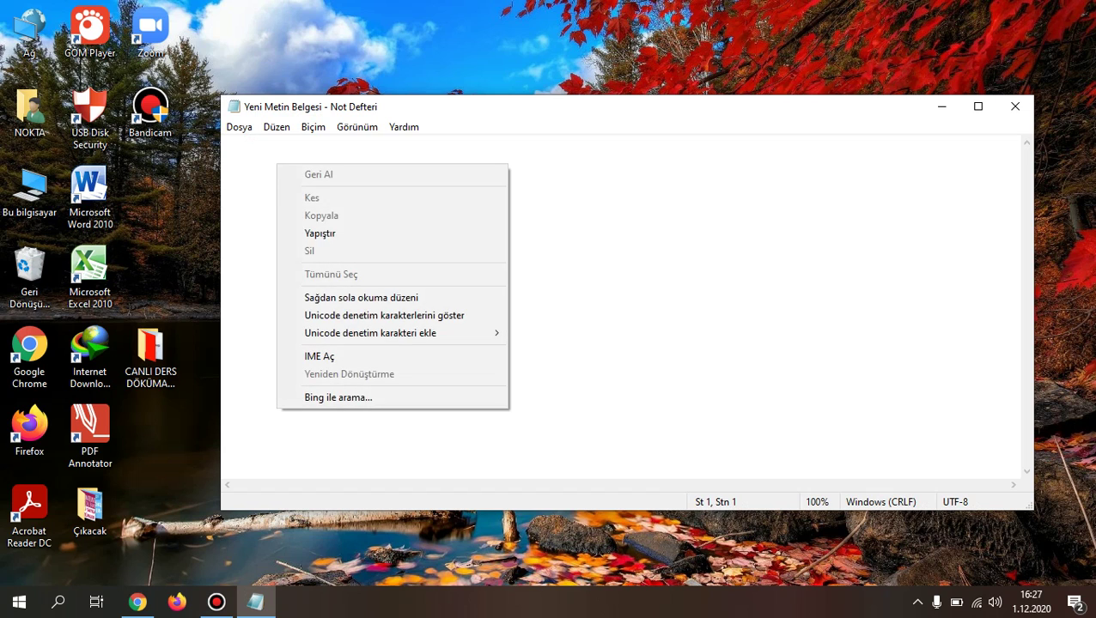
pyautogui.click(319, 233)
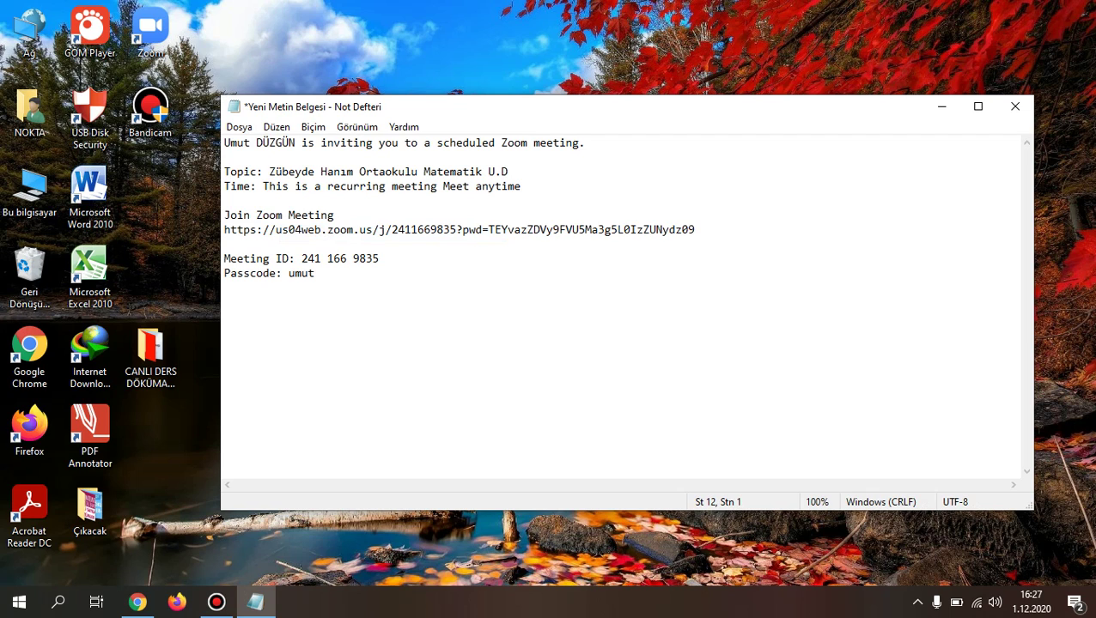
# Step: Copy the meeting's join link from the note and go back to Chrome
pyautogui.moveTo(695, 229); pyautogui.dragTo(224, 229)
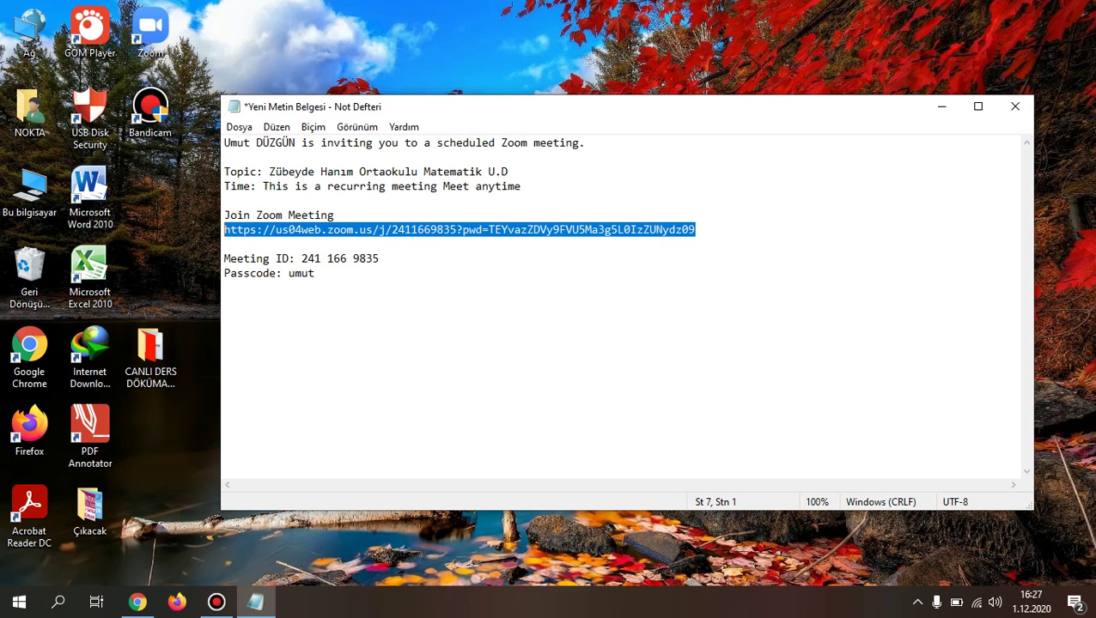
pyautogui.rightClick(335, 226)
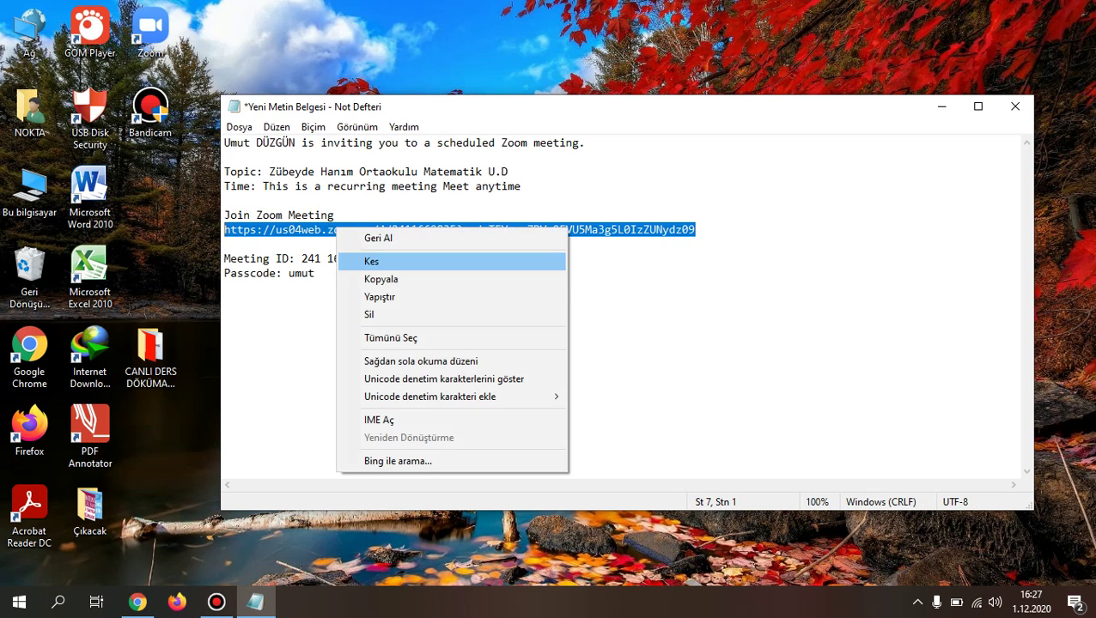
pyautogui.click(381, 279)
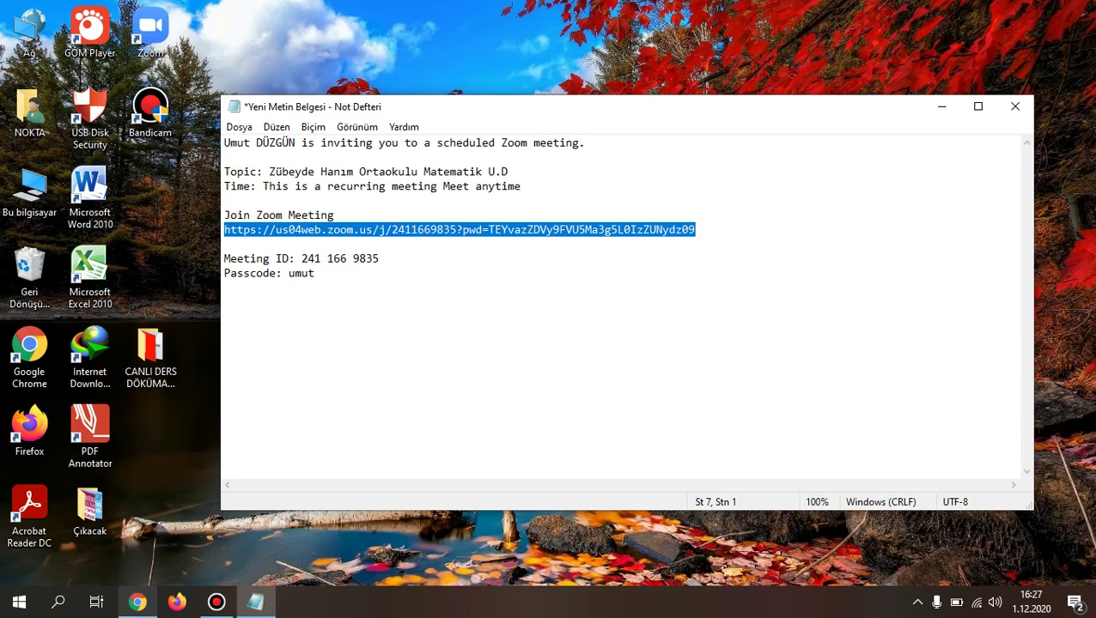
pyautogui.click(138, 601)
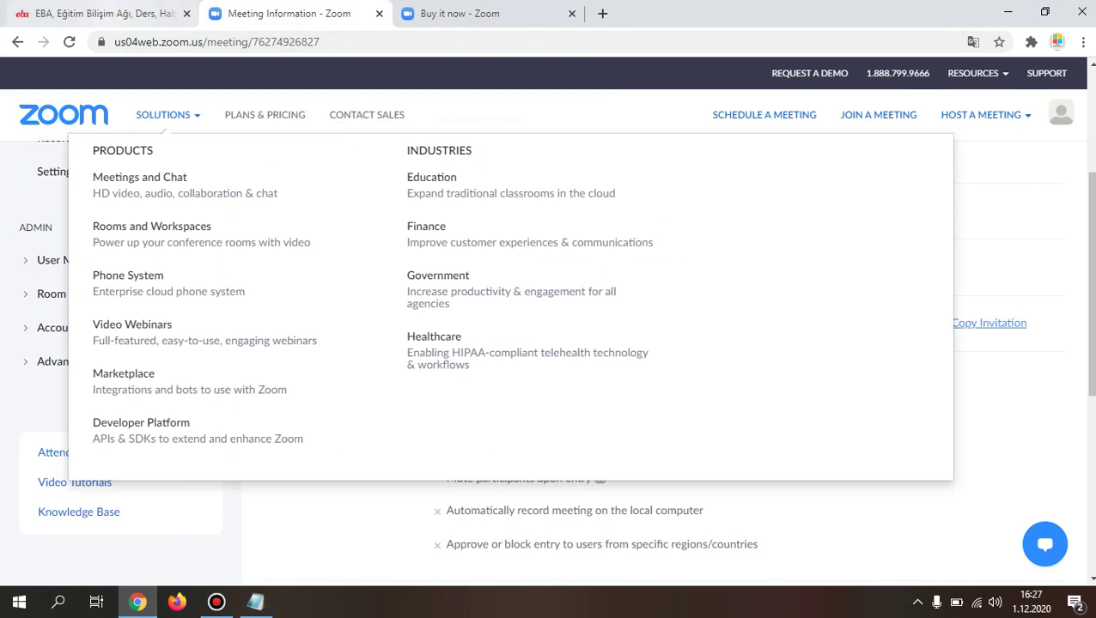
# Step: In EBA, go to Canlı Dersler and start a new external live lesson with Harici Canlı Ders Ekle
pyautogui.click(99, 12)
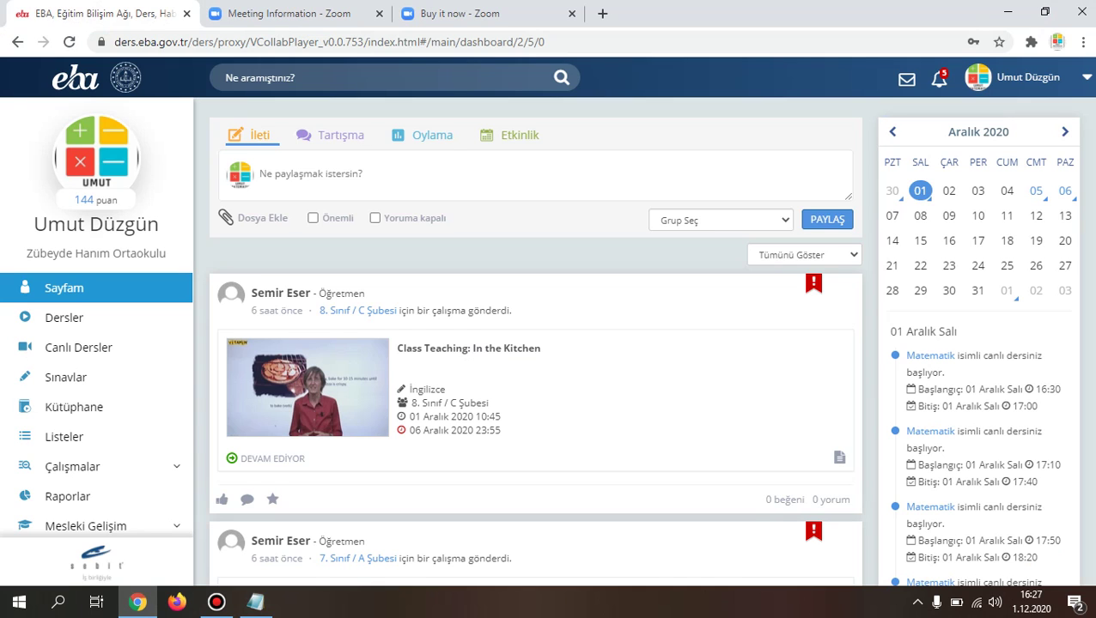
pyautogui.click(78, 347)
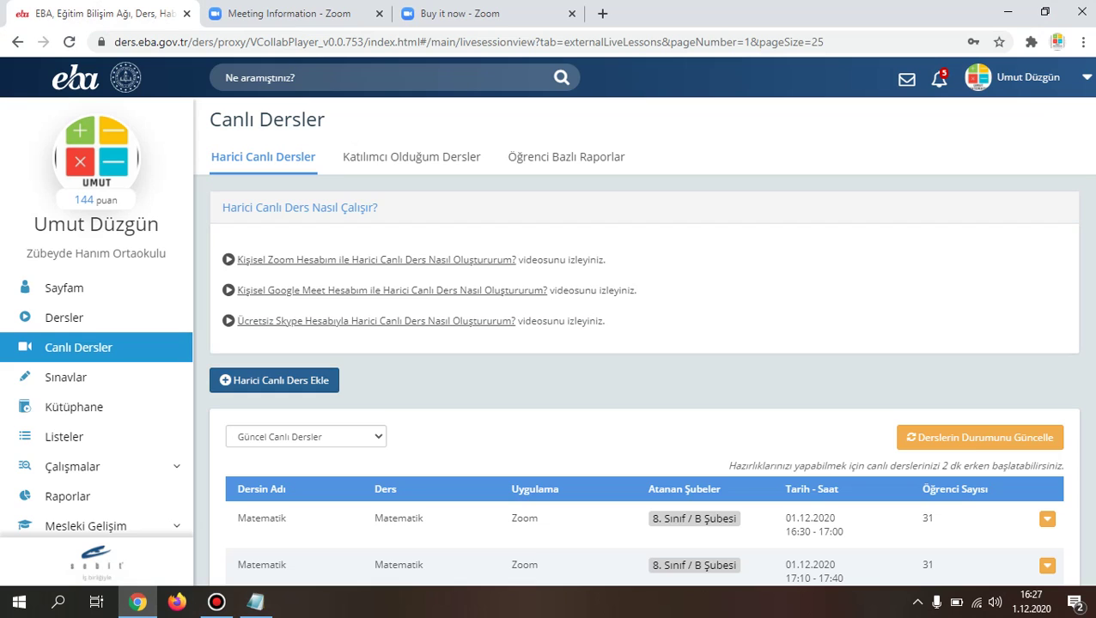
pyautogui.click(274, 379)
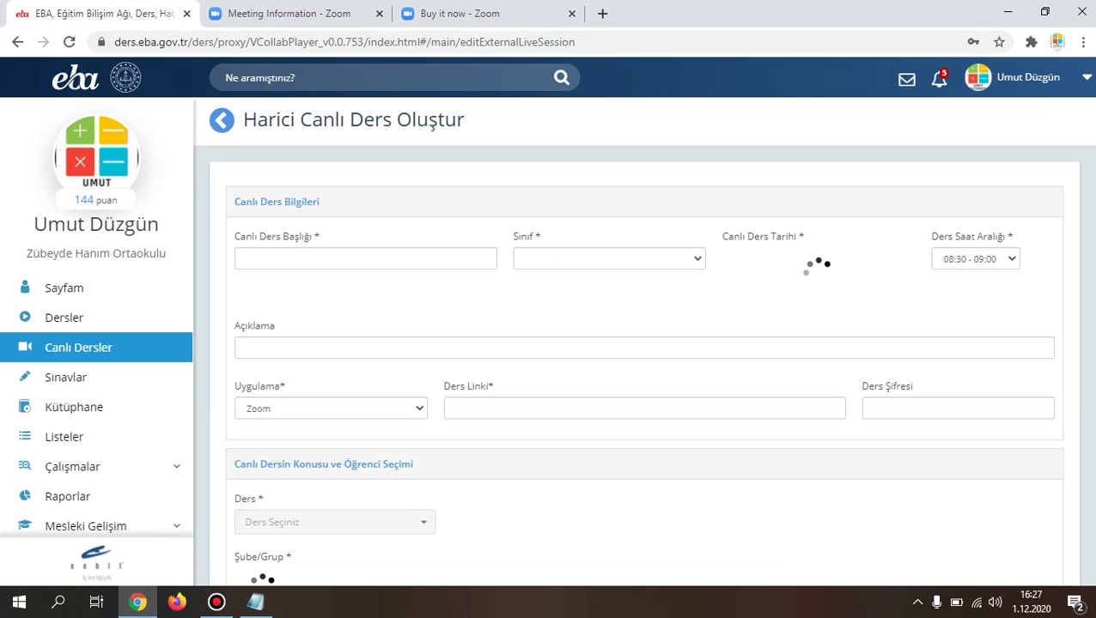
# Step: Title the live lesson Matematik and set its class to 8. Sınıf
pyautogui.write('Matematik')
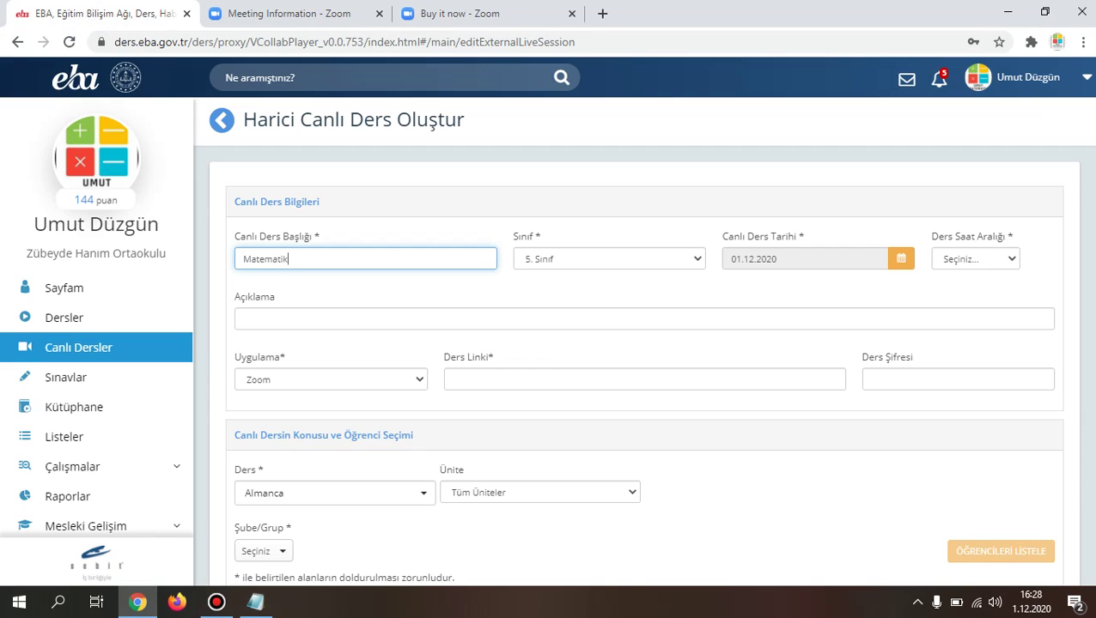
pyautogui.press('Tab')
pyautogui.hotkey('alt', 'Down')
pyautogui.press('Down')
pyautogui.press('Down')
pyautogui.press('Down')
pyautogui.press('Return')
# Step: Set the lesson date to 02.12.2020 with the 08:30 - 09:00 time slot
pyautogui.click(901, 259)
pyautogui.click(817, 347)
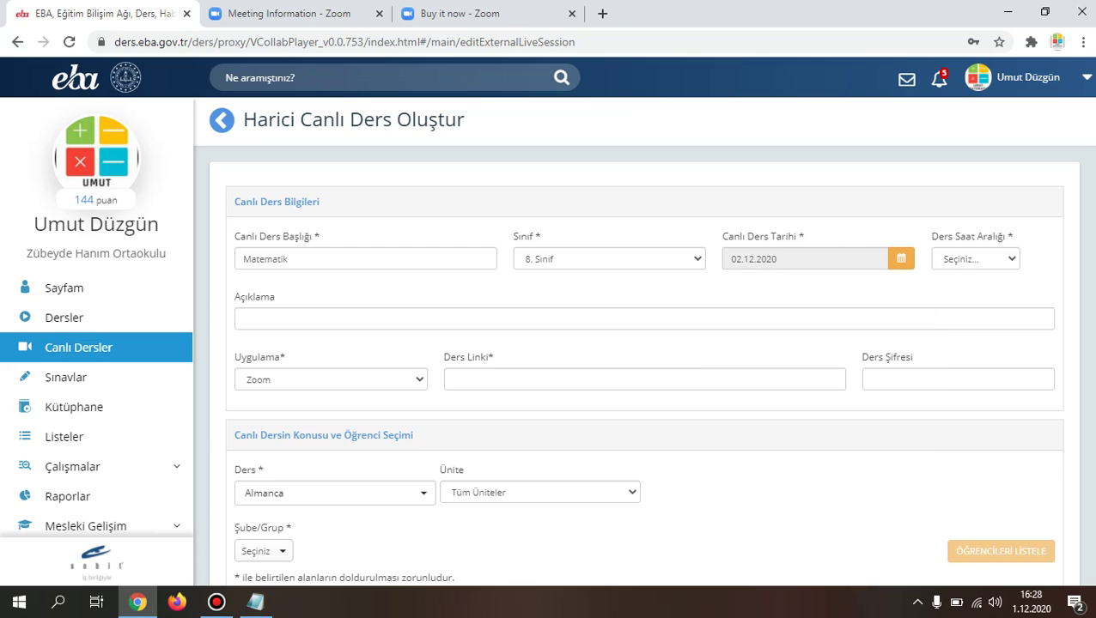
pyautogui.press('Tab')
pyautogui.hotkey('alt', 'Down')
pyautogui.press('Down')
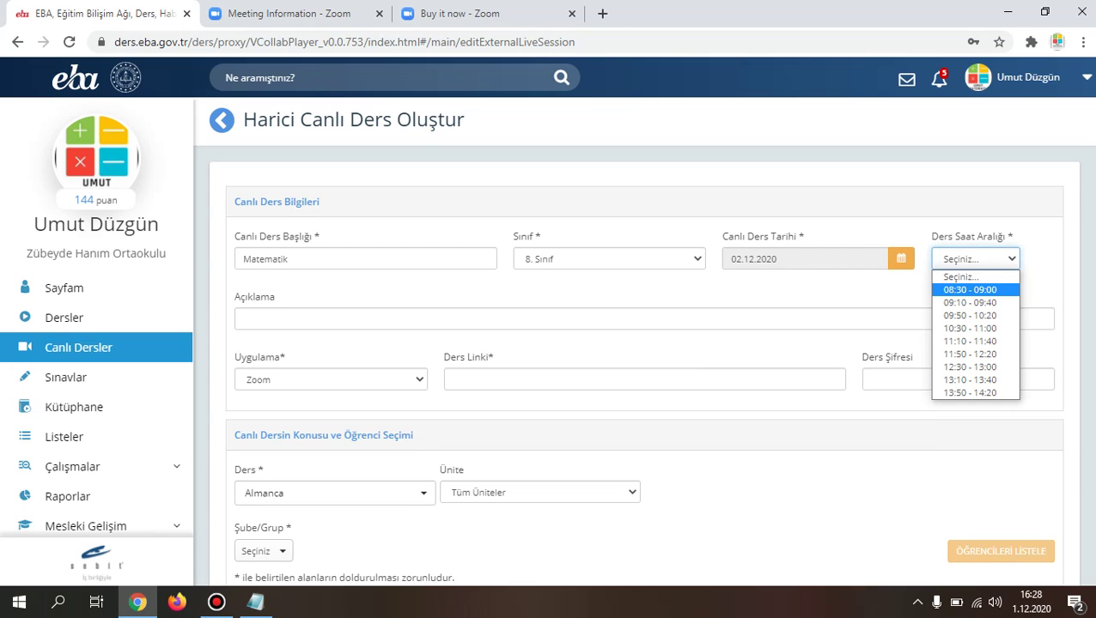
pyautogui.press('Return')
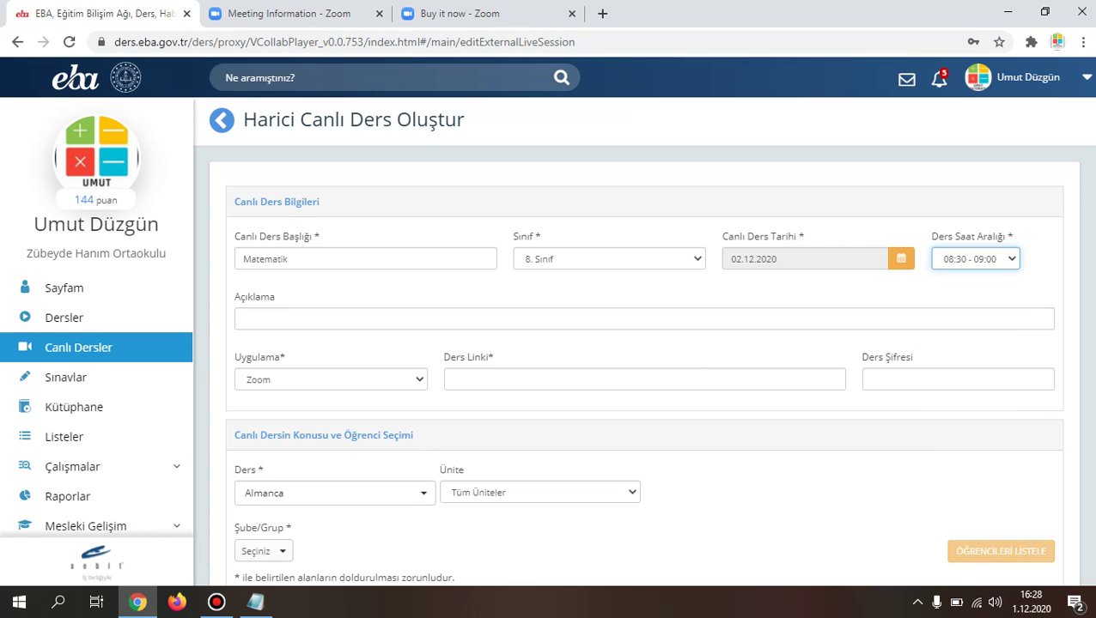
# Step: Paste the copied Zoom invite link into the Ders Linki field
pyautogui.click(451, 379)
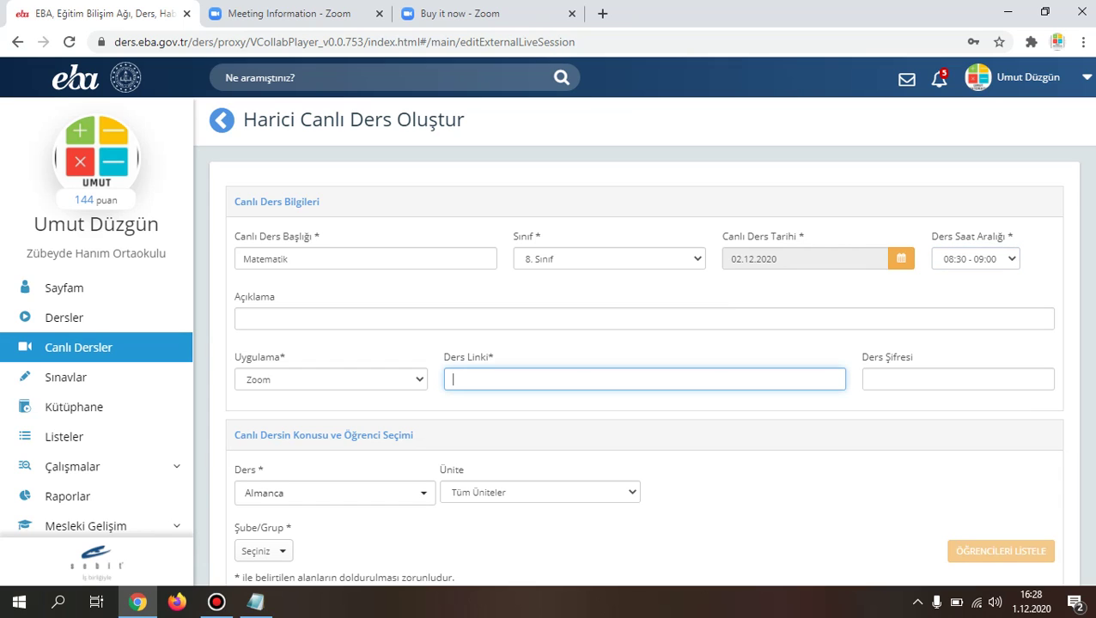
pyautogui.hotkey('ctrl', 'v')
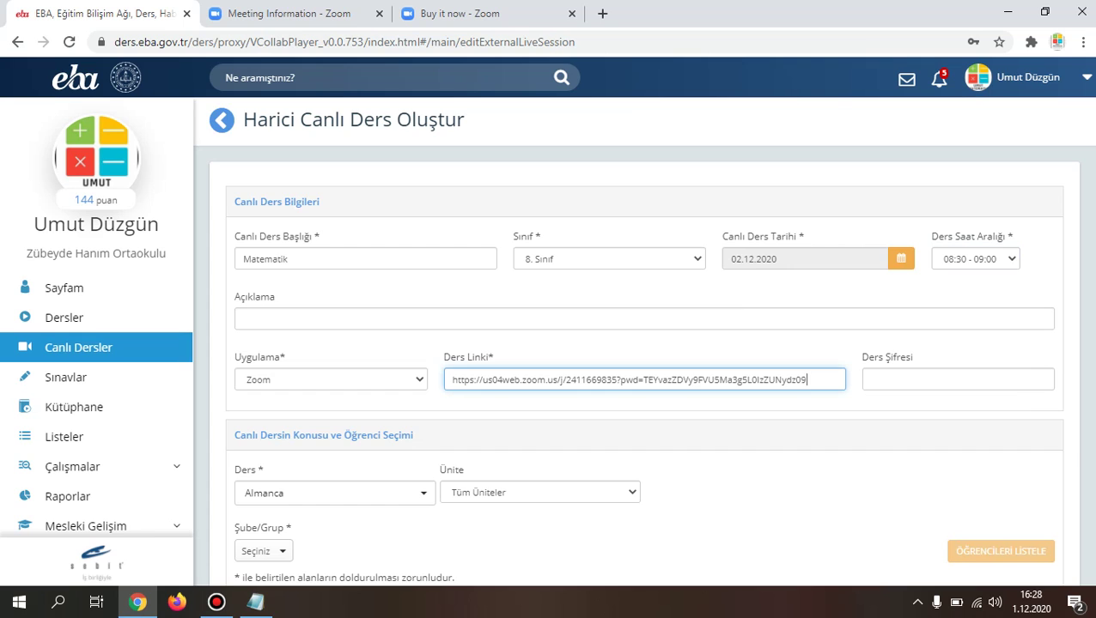
pyautogui.scroll(-3, 642, 339)
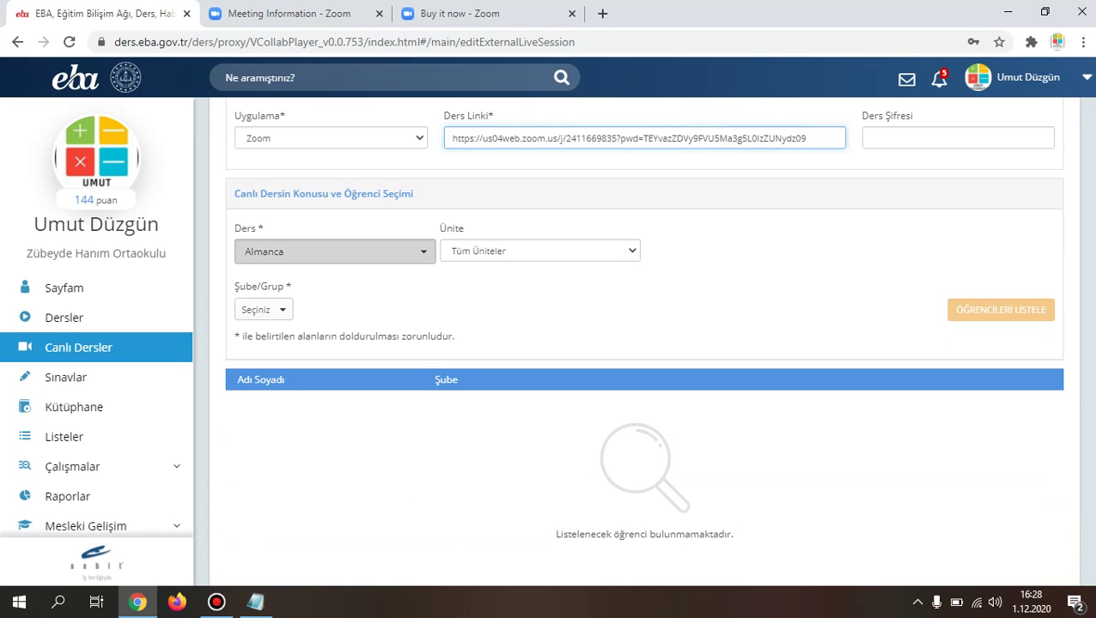
# Step: Set the course to Matematik, unit 2. Ünite, topic Veri Analizi
pyautogui.click(334, 251)
pyautogui.write('Mat')
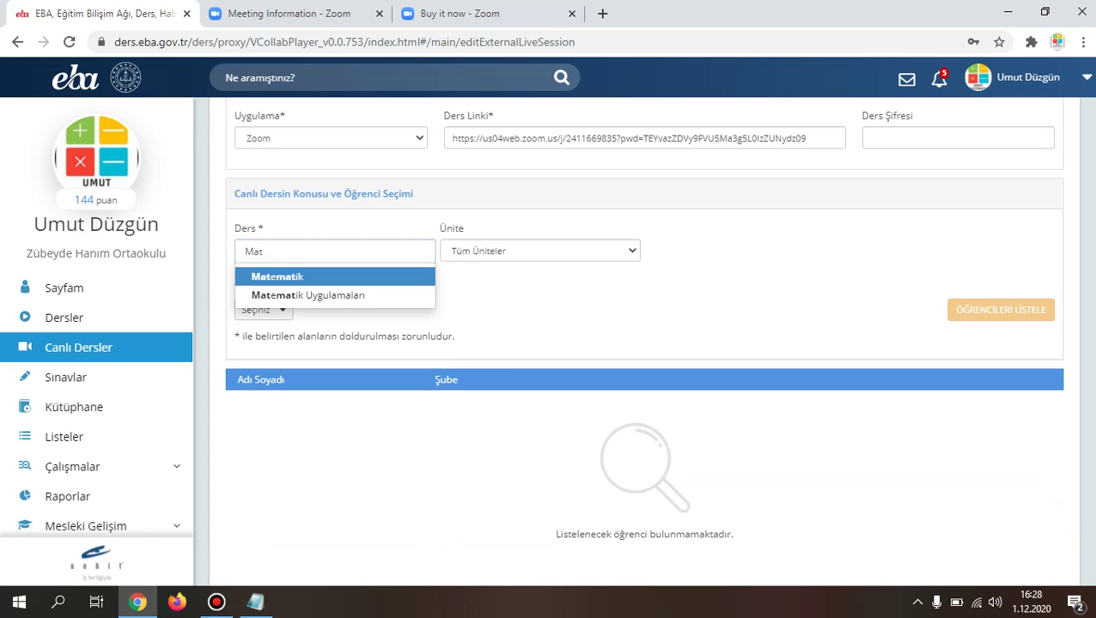
pyautogui.click(276, 276)
pyautogui.click(539, 251)
pyautogui.click(472, 294)
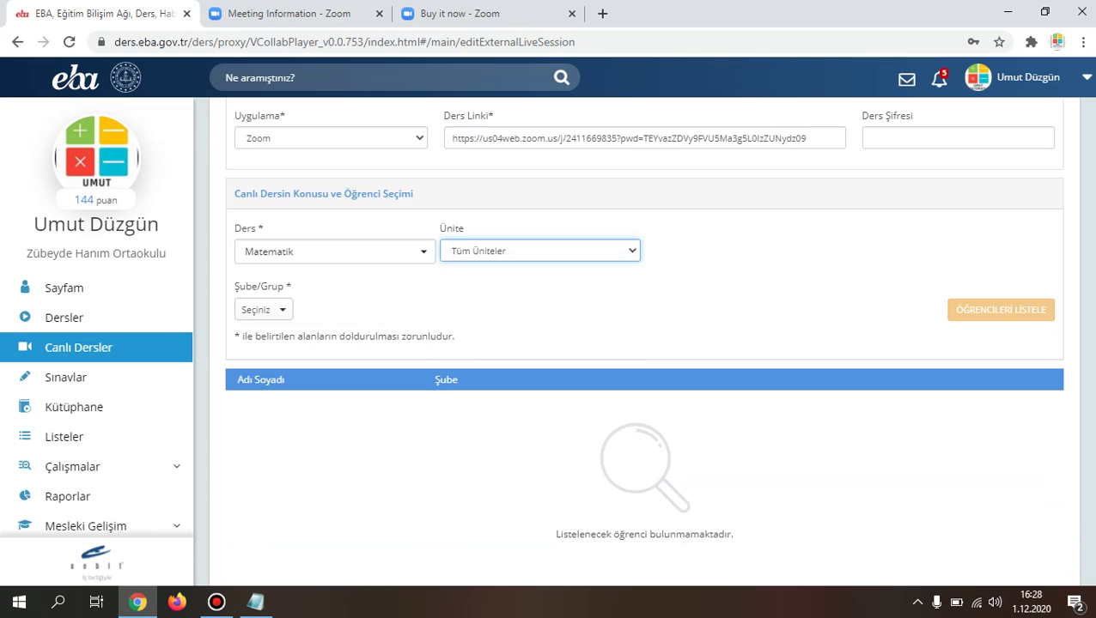
pyautogui.click(744, 251)
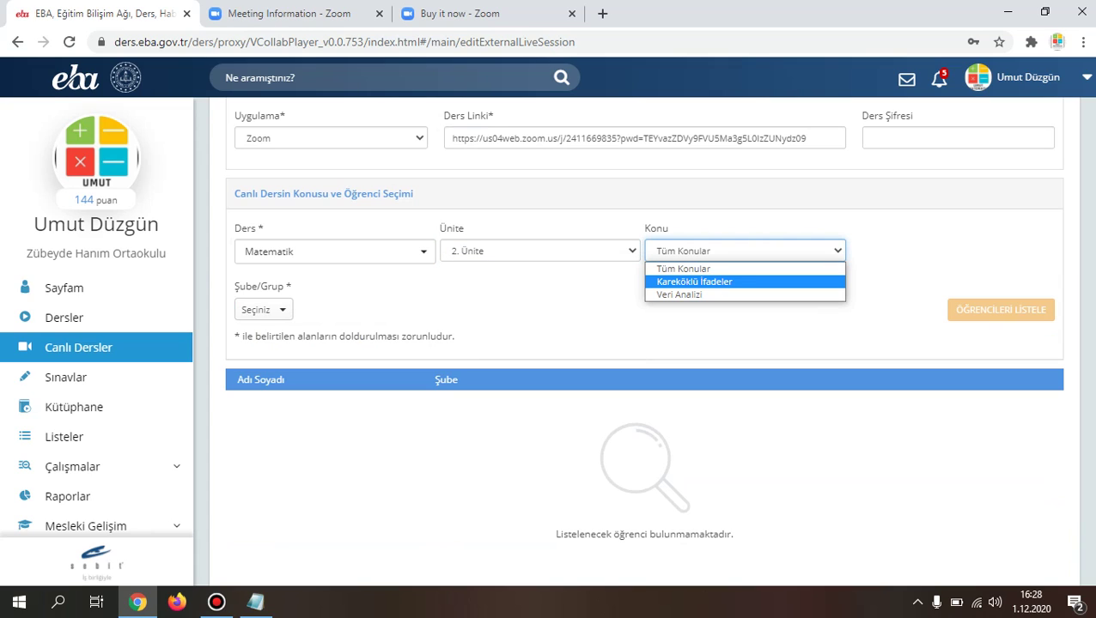
pyautogui.click(679, 295)
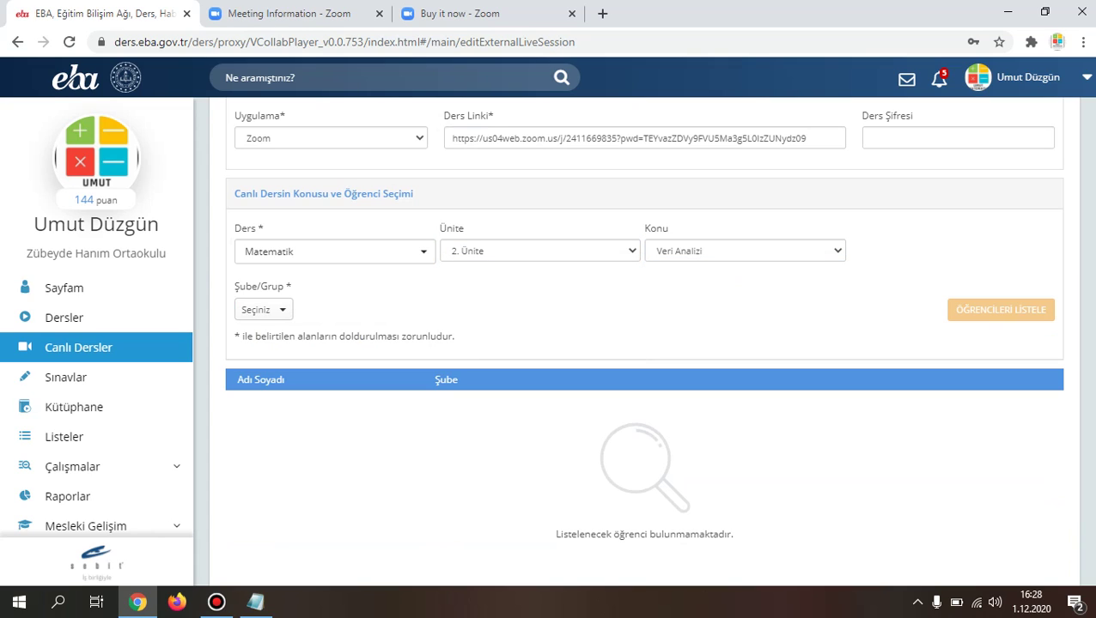
# Step: Assign the lesson to 8. Sınıf / B Şubesi and list its 31 students
pyautogui.click(263, 309)
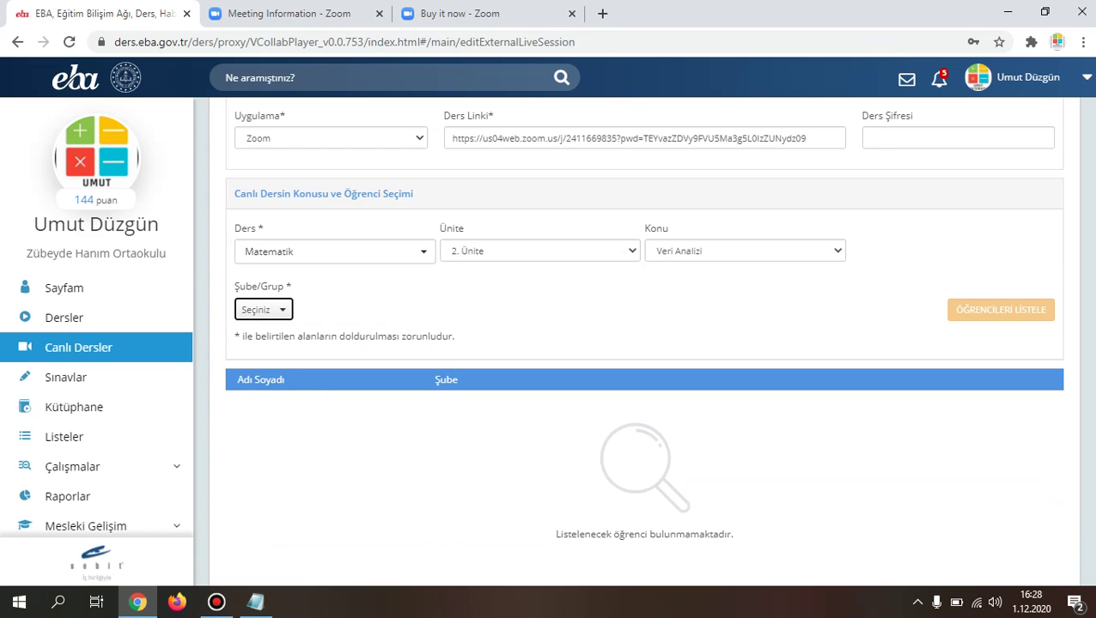
pyautogui.click(286, 360)
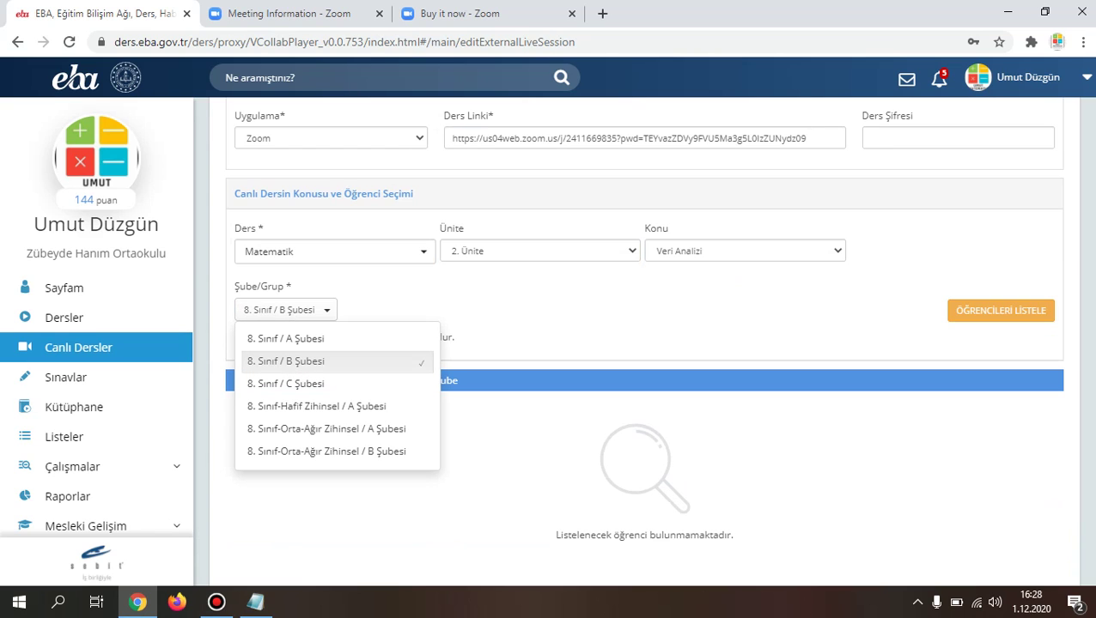
pyautogui.click(1000, 310)
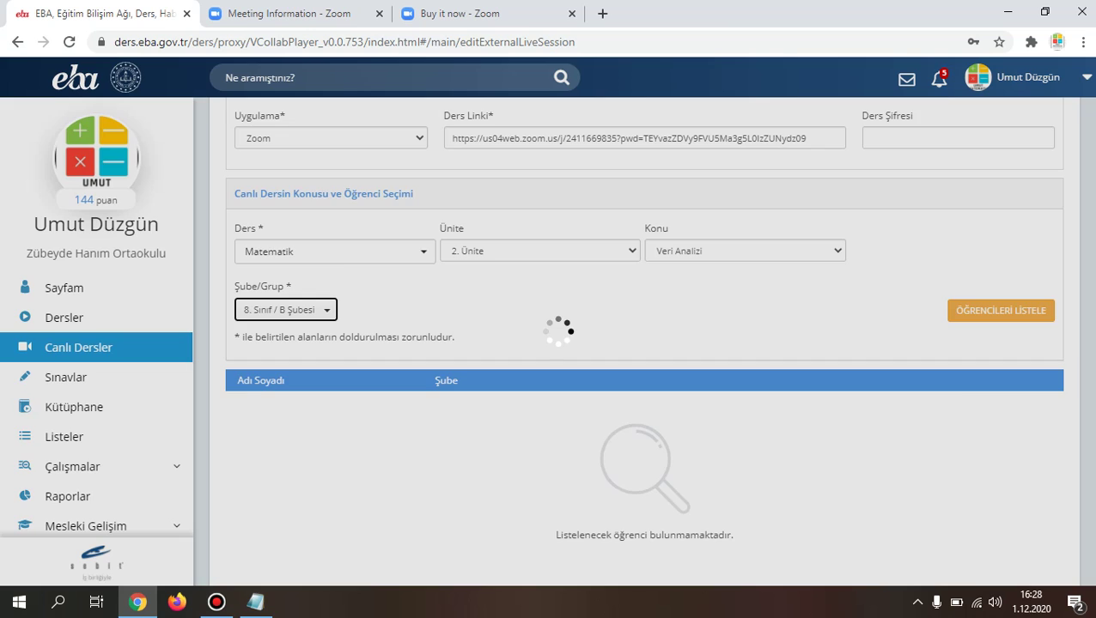
pyautogui.scroll(-1, 644, 343)
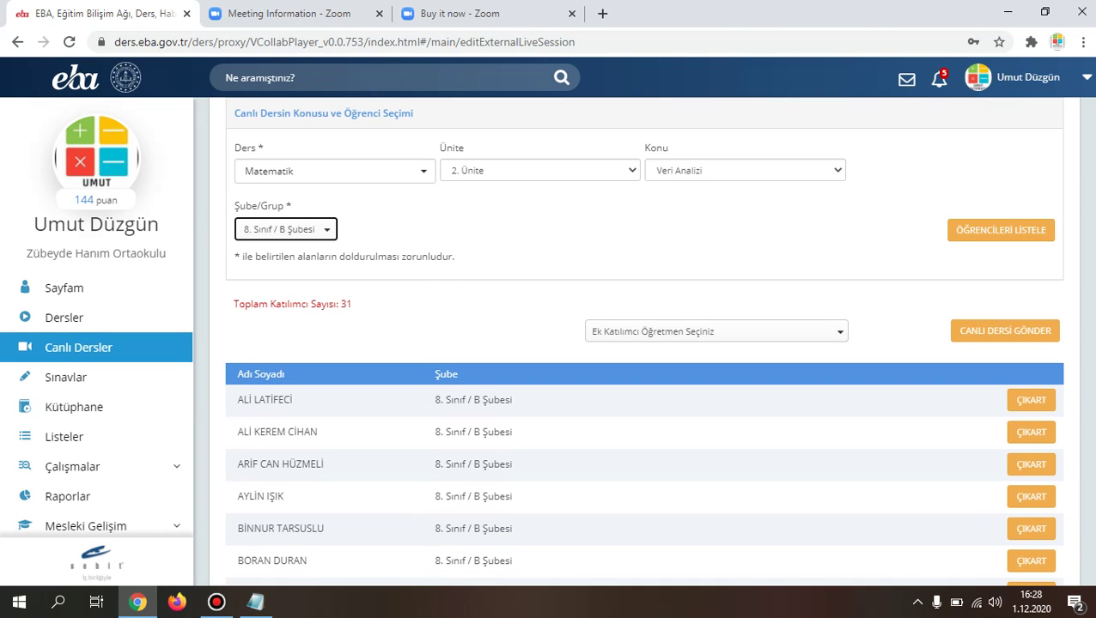
# Step: Submit the lesson with Canlı Dersi Gönder and confirm the Başarılı! message with TAMAM
pyautogui.click(1004, 331)
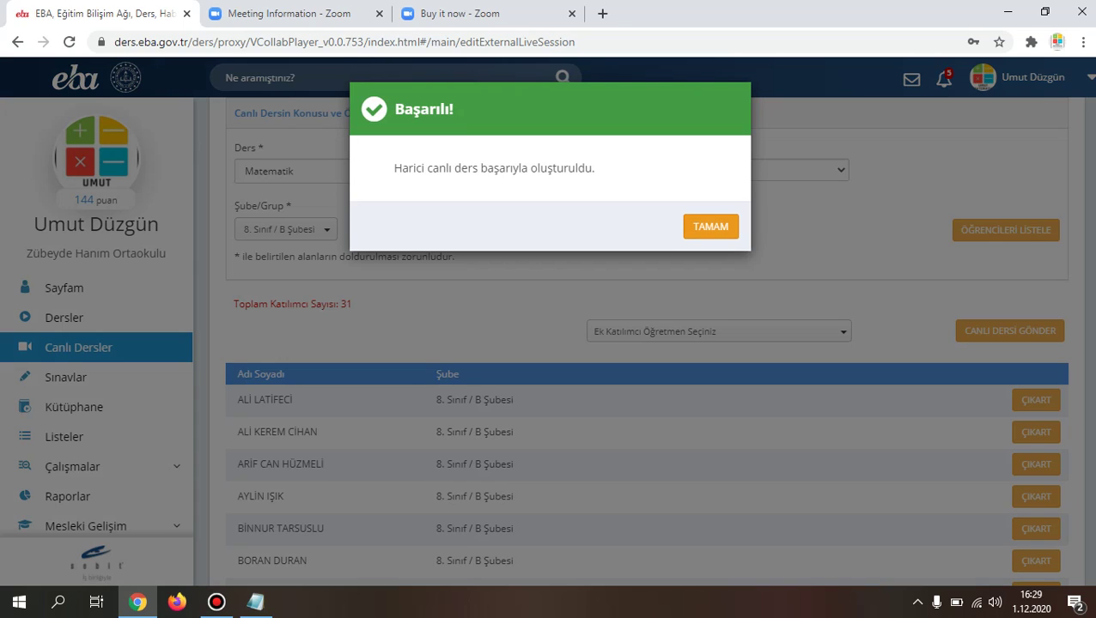
pyautogui.click(710, 227)
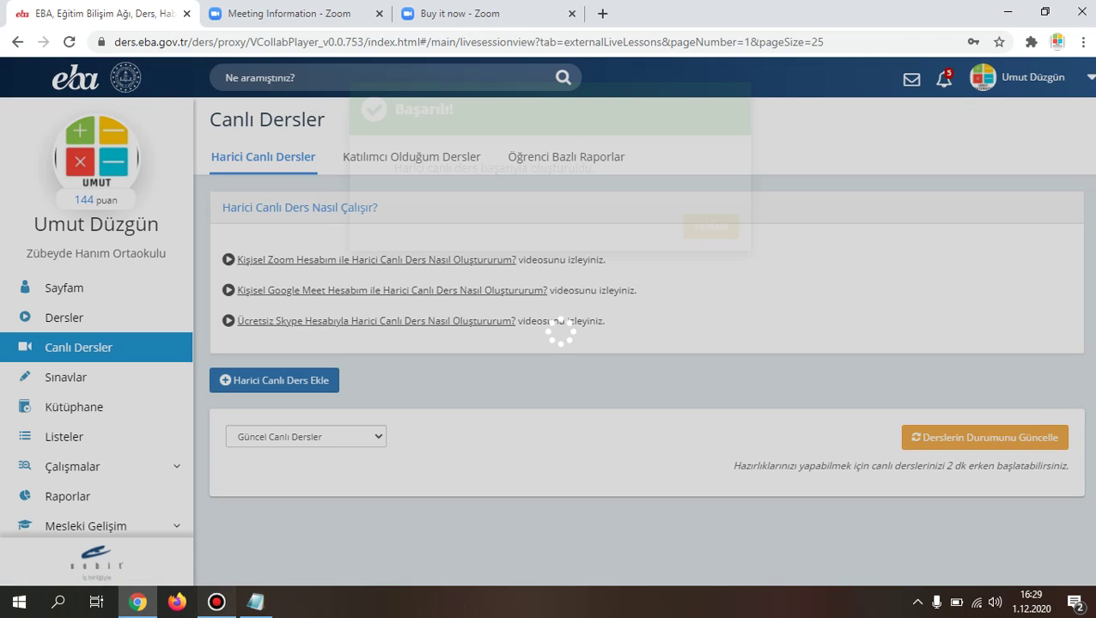